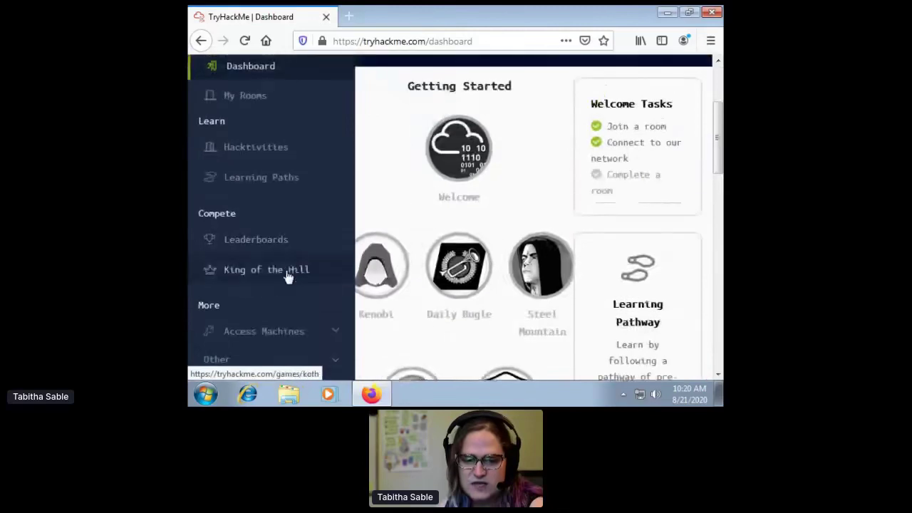
Download the VPN configuration file from TryHackMe's OpenVPN access page and save it to disk
scroll(287, 271, "down", 2)
left_click(276, 195)
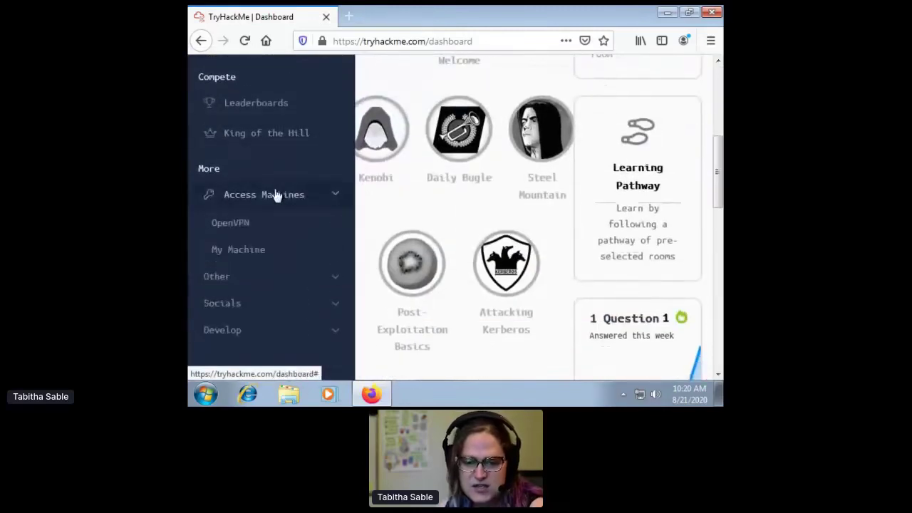
left_click(235, 223)
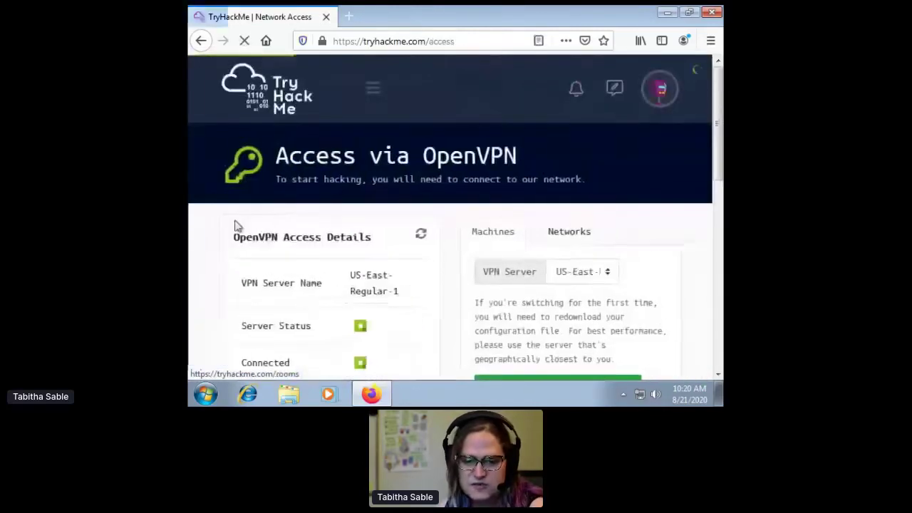
scroll(378, 218, "down", 3)
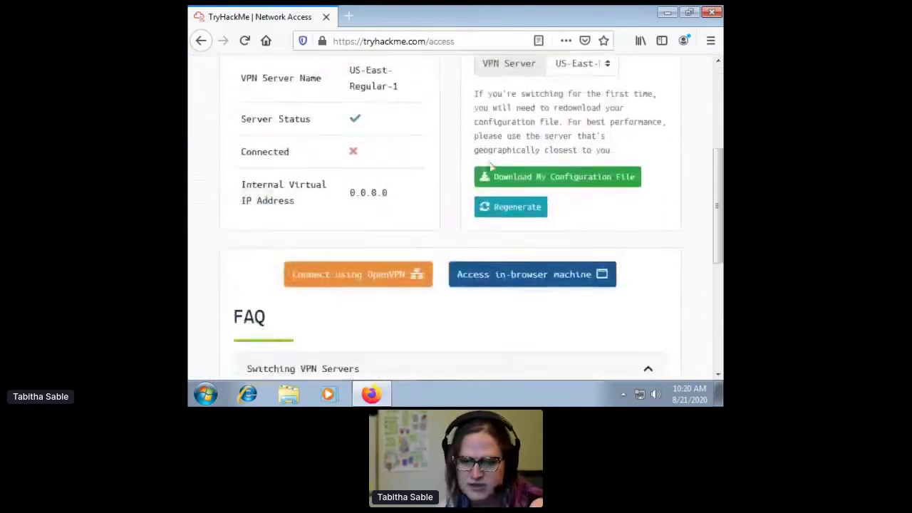
scroll(443, 154, "up", 1)
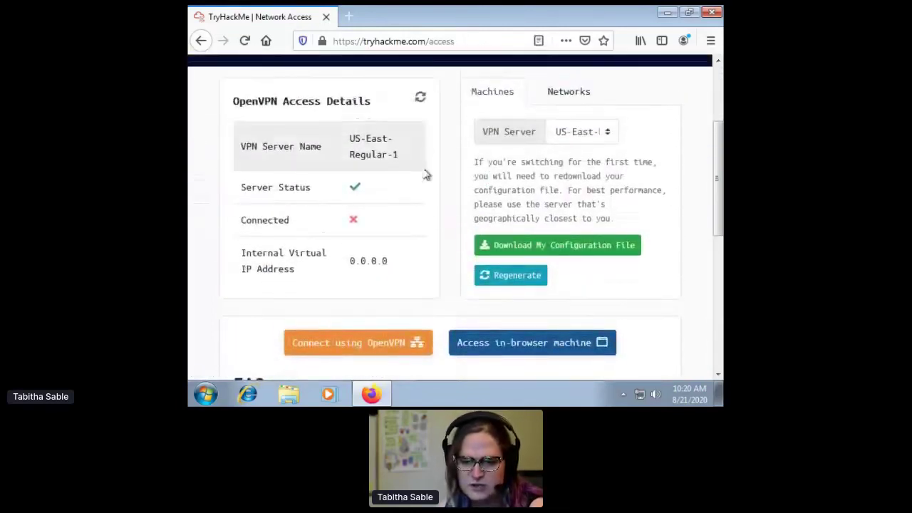
left_click(525, 247)
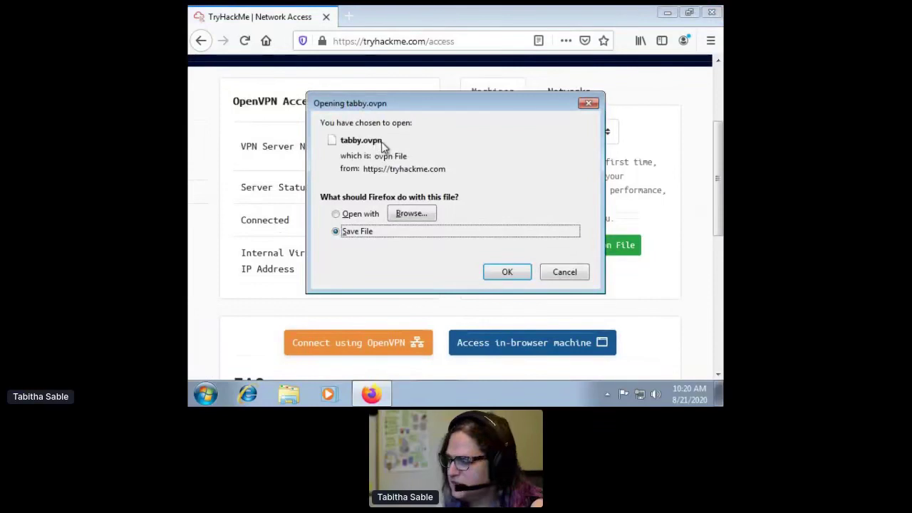
left_click(521, 273)
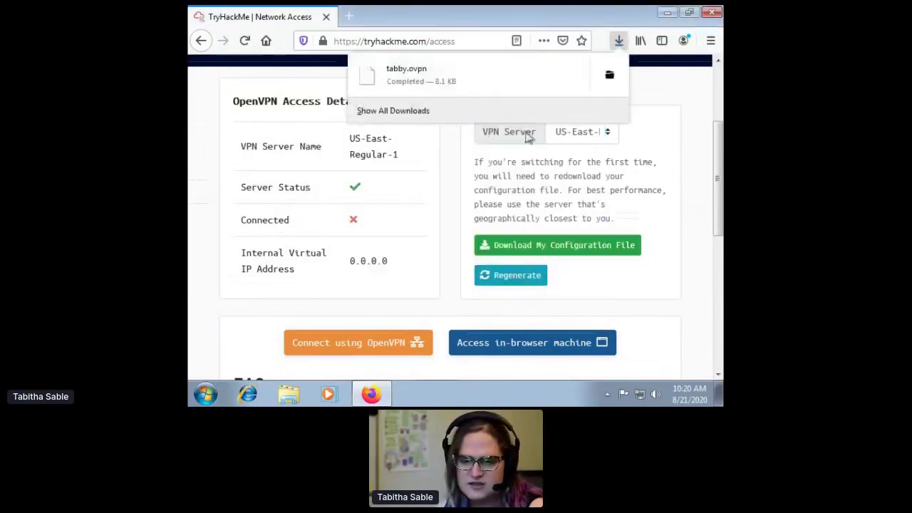
Copy the downloaded .ovpn configuration file from the Downloads folder to the Desktop folder
left_click(430, 113)
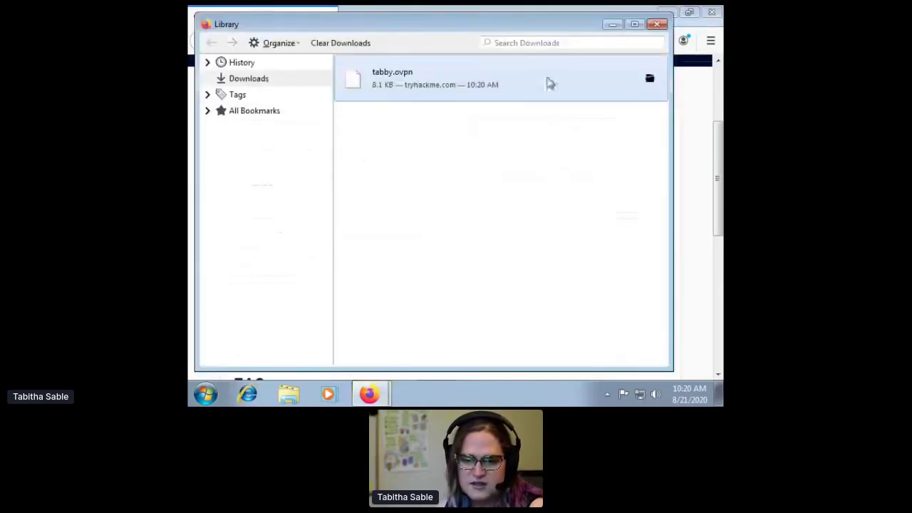
left_click(650, 81)
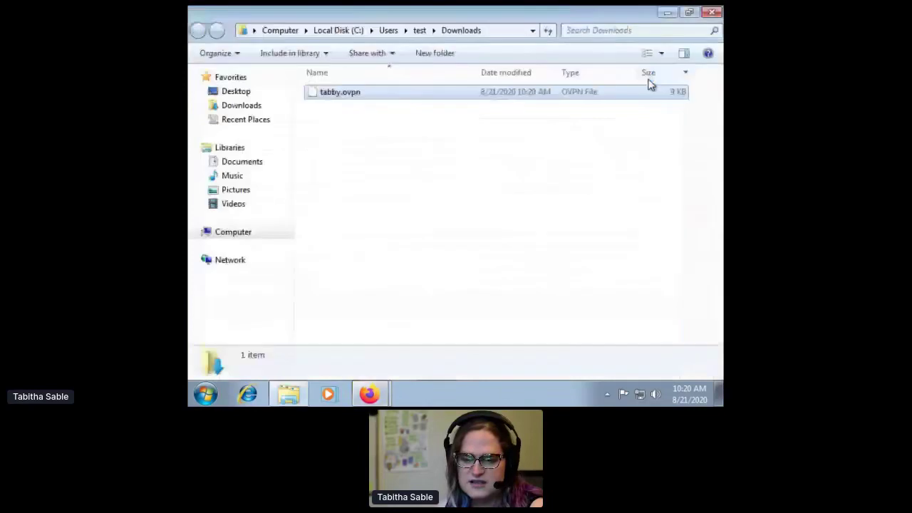
right_click(316, 95)
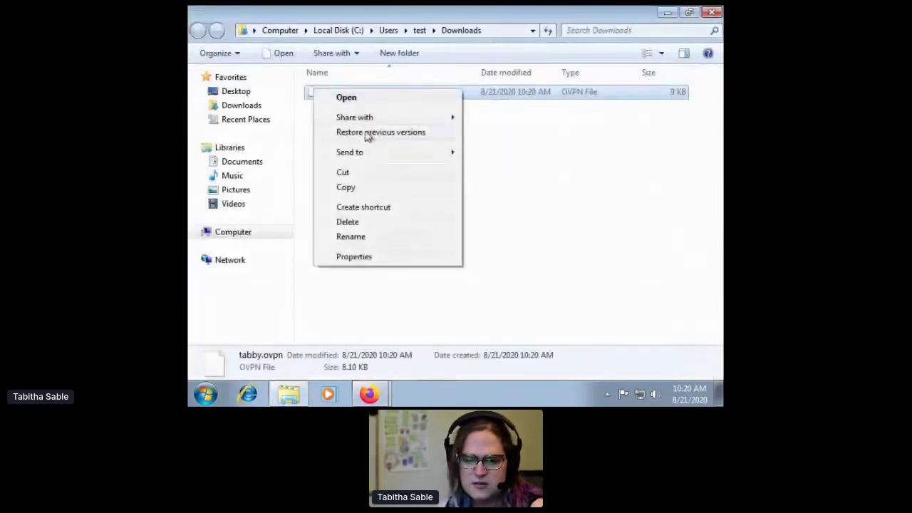
left_click(370, 187)
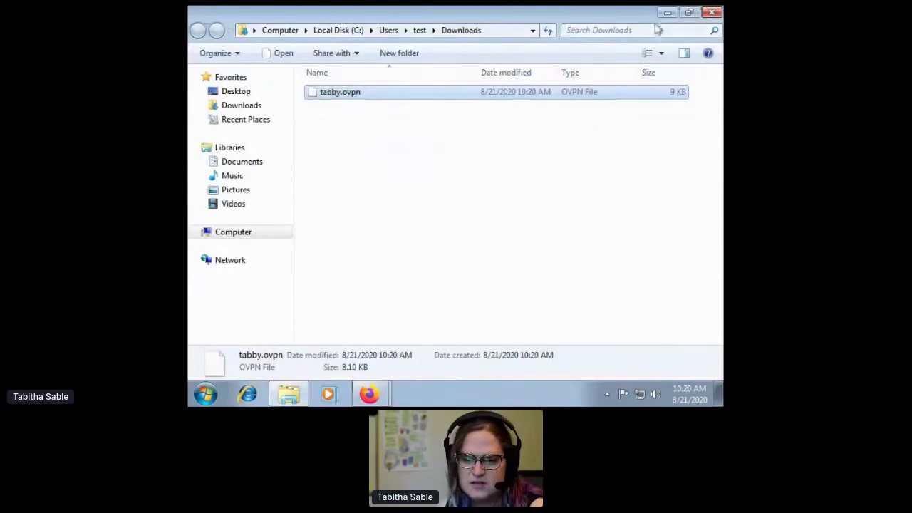
left_click(673, 12)
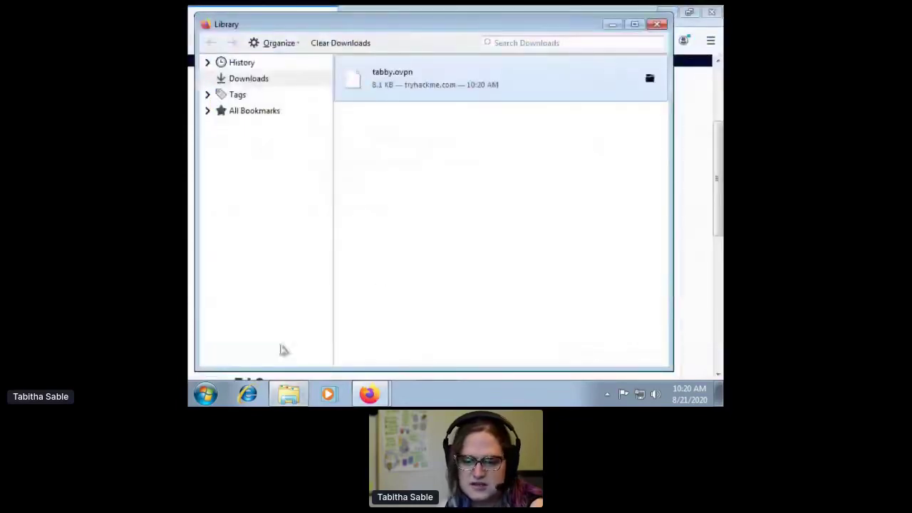
left_click(205, 394)
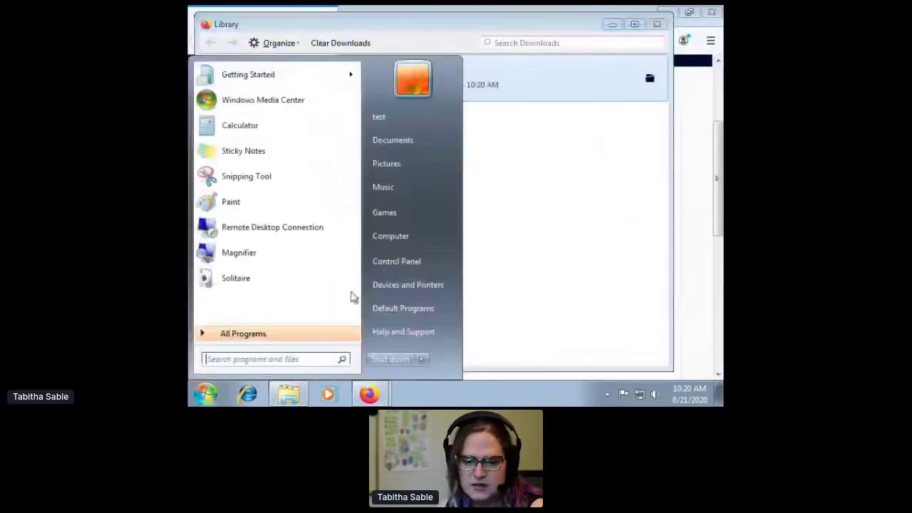
left_click(391, 238)
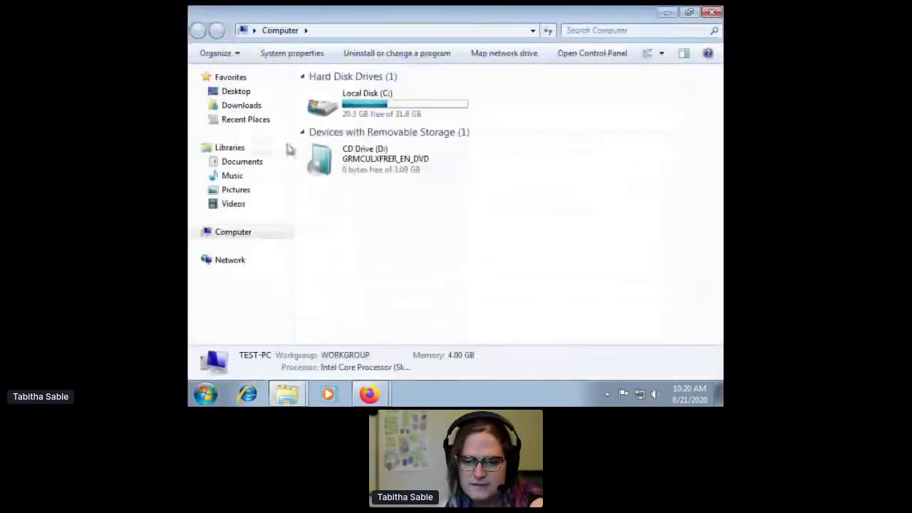
left_click(232, 92)
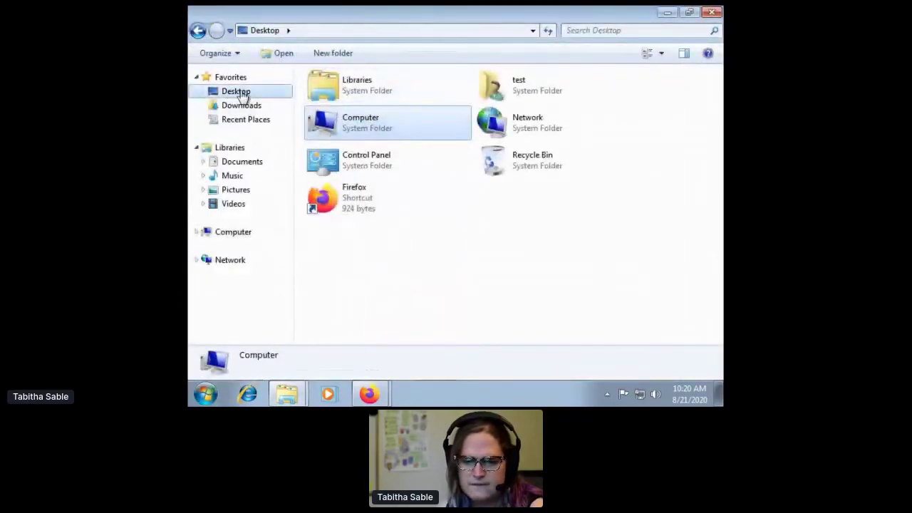
left_click(448, 256)
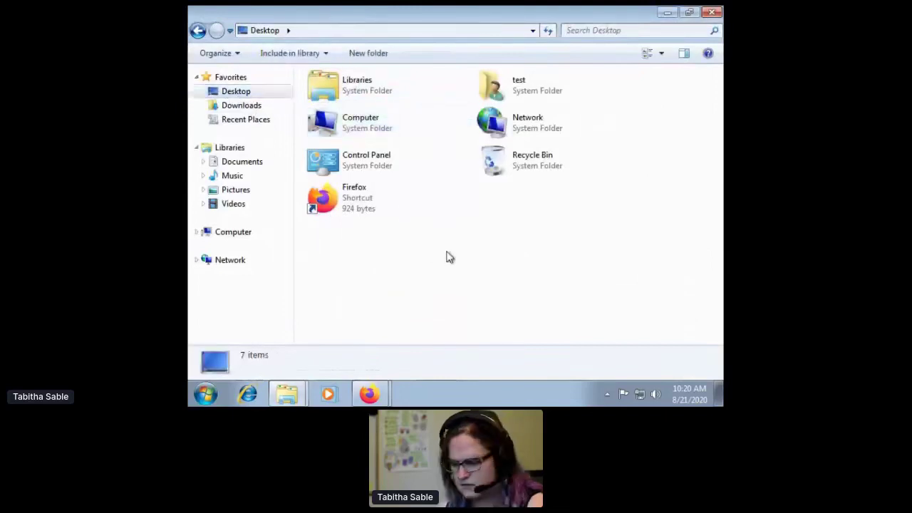
key("ctrl+v")
left_click(456, 254)
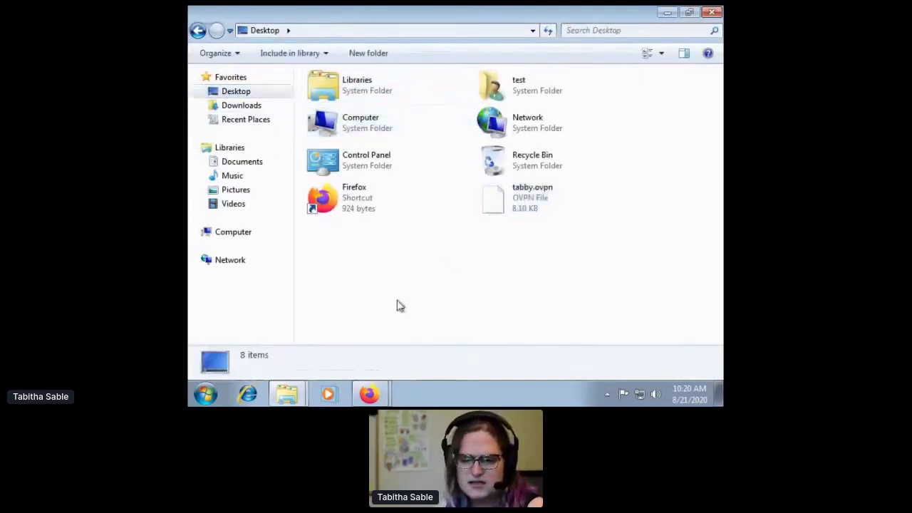
Switch back to Firefox's Library window listing the downloads and close it
mouse_move(363, 391)
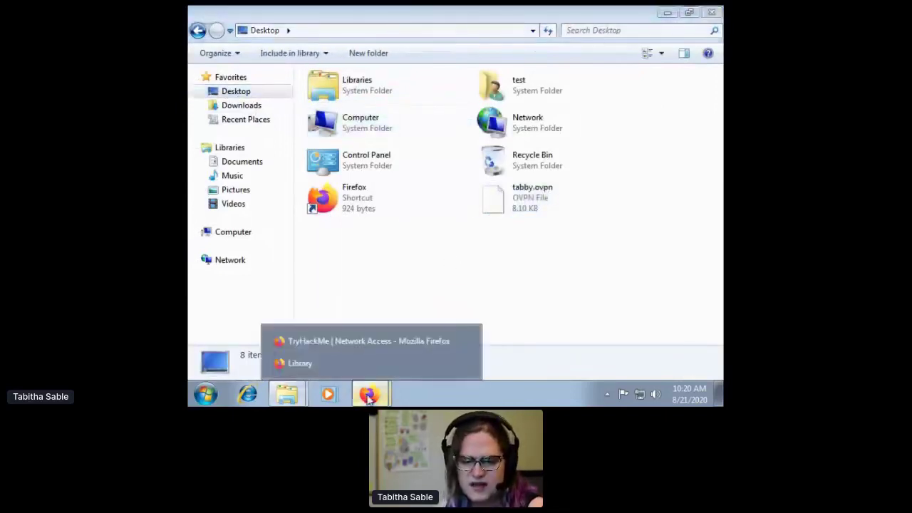
left_click(344, 360)
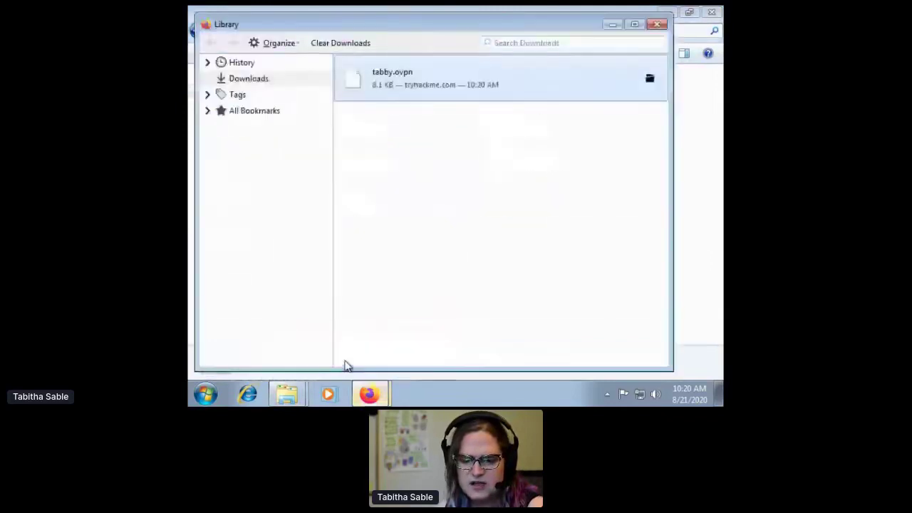
left_click(656, 24)
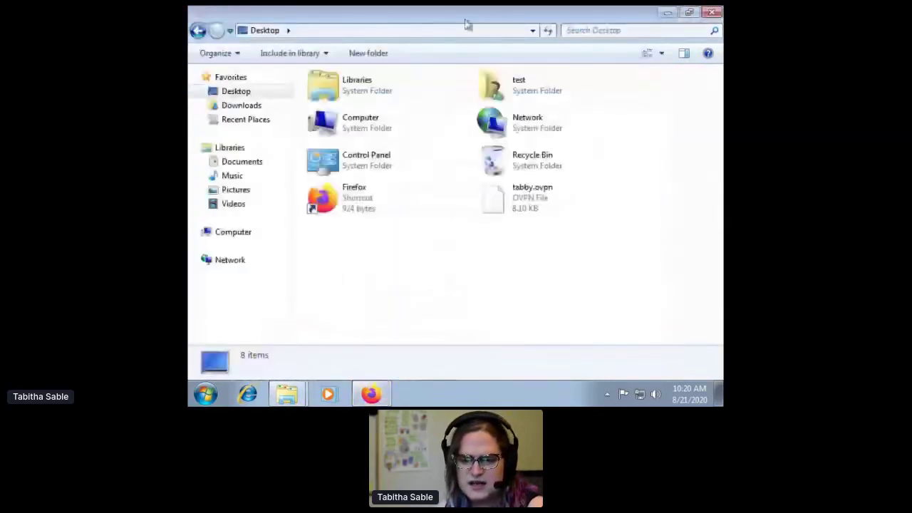
left_click(371, 392)
left_click(349, 18)
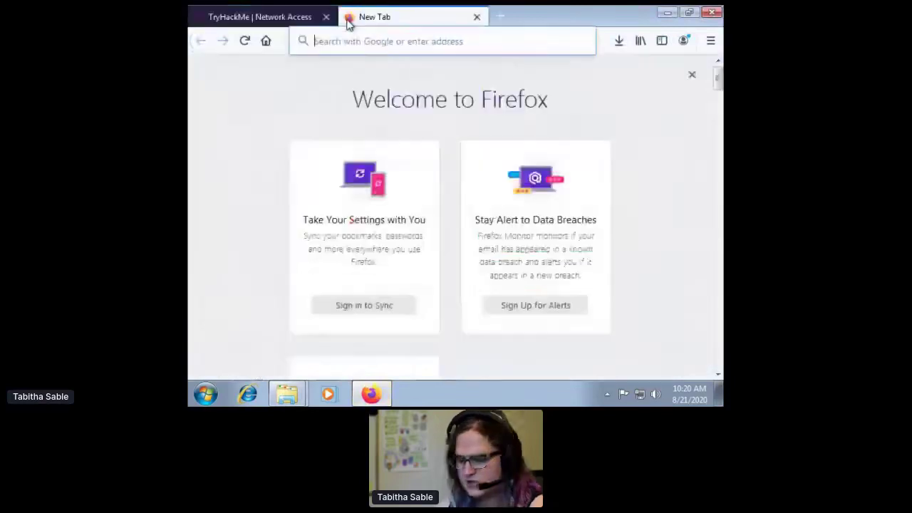
type("www.goog")
key("BackSpace")
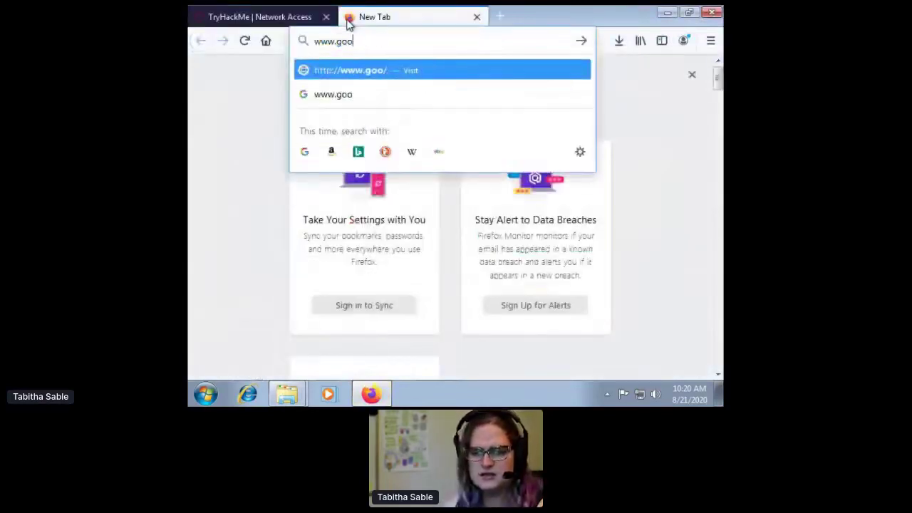
type("gle.com")
key("Return")
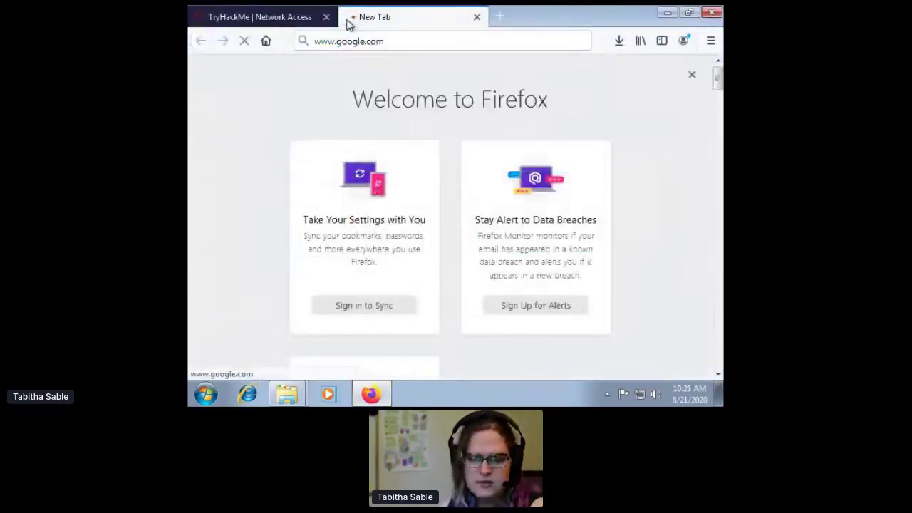
left_click(441, 258)
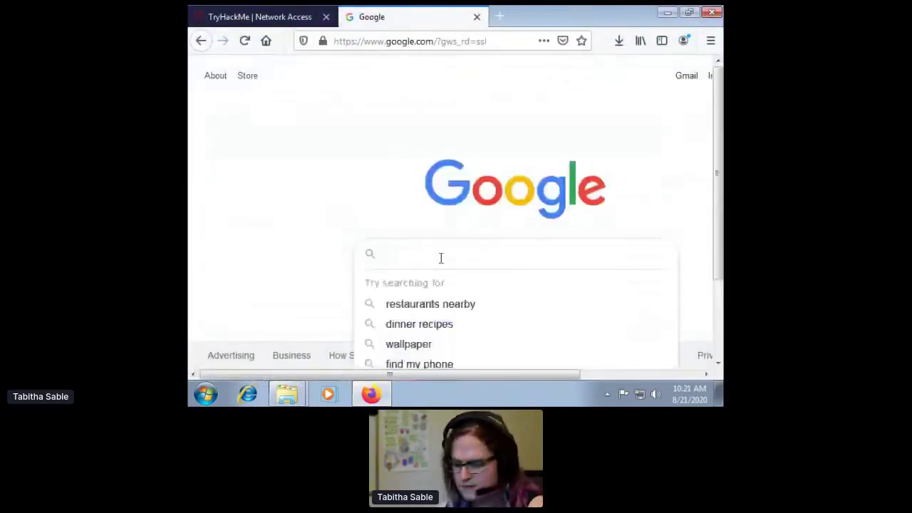
type("openvpn")
key("Return")
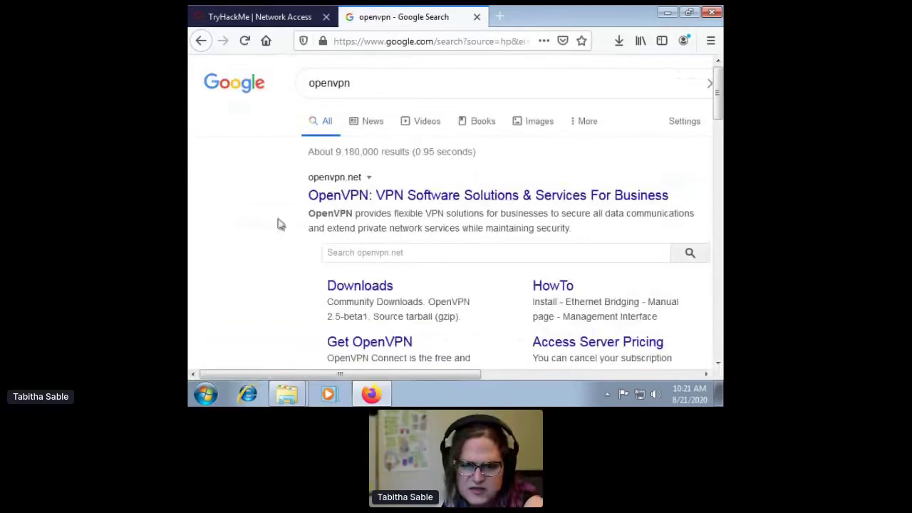
Open OpenVPN's community downloads page from the search results and find the Windows MSI installers for version 2.5-beta1
scroll(281, 250, "down", 5)
scroll(281, 250, "up", 5)
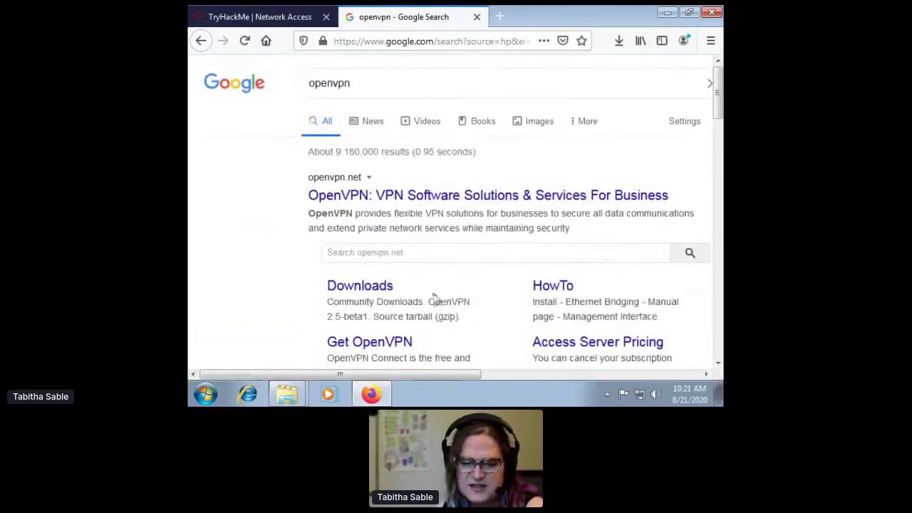
left_click(377, 288)
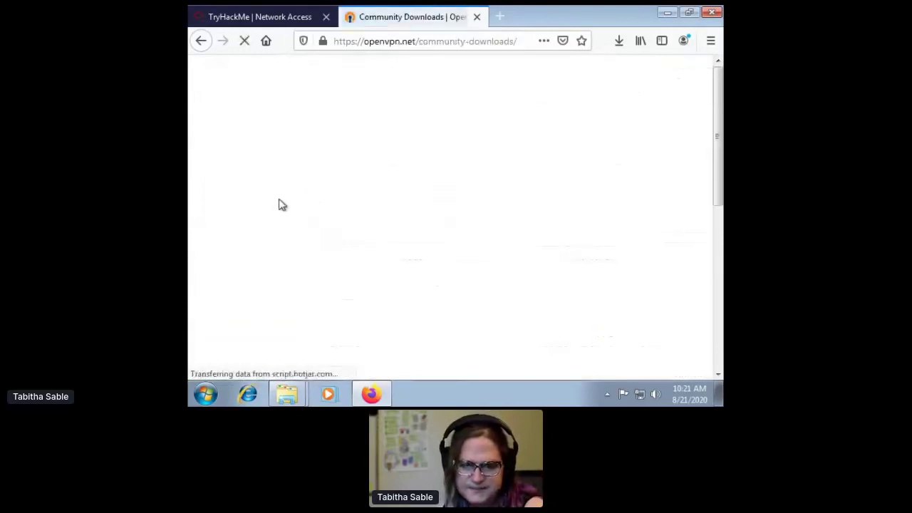
scroll(370, 227, "down", 5)
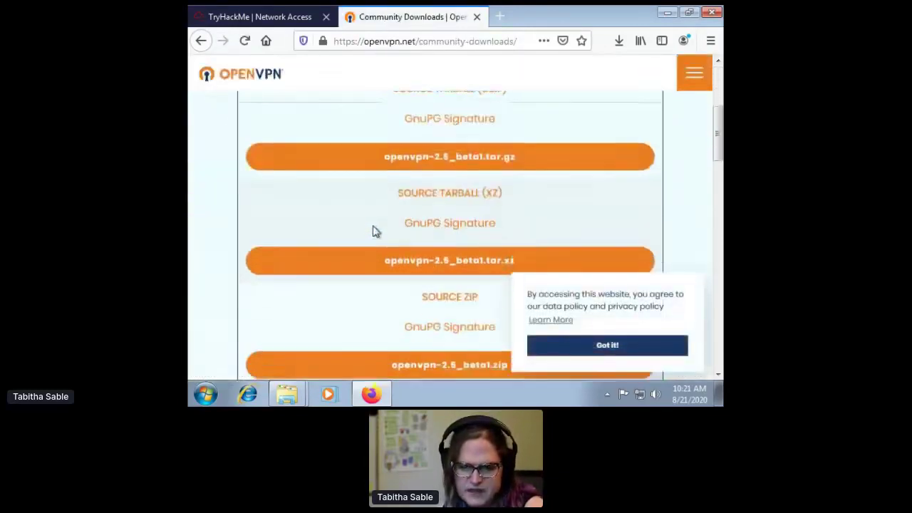
scroll(361, 223, "down", 4)
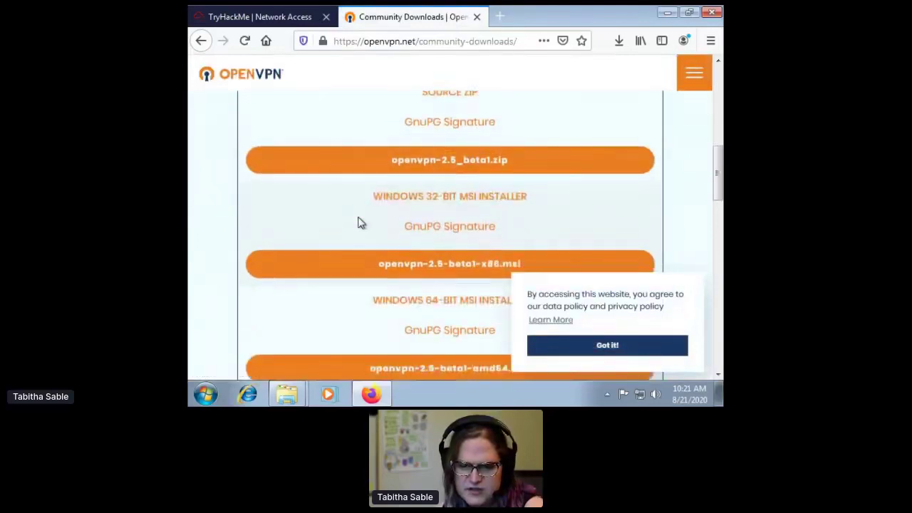
scroll(359, 223, "down", 3)
scroll(358, 223, "up", 3)
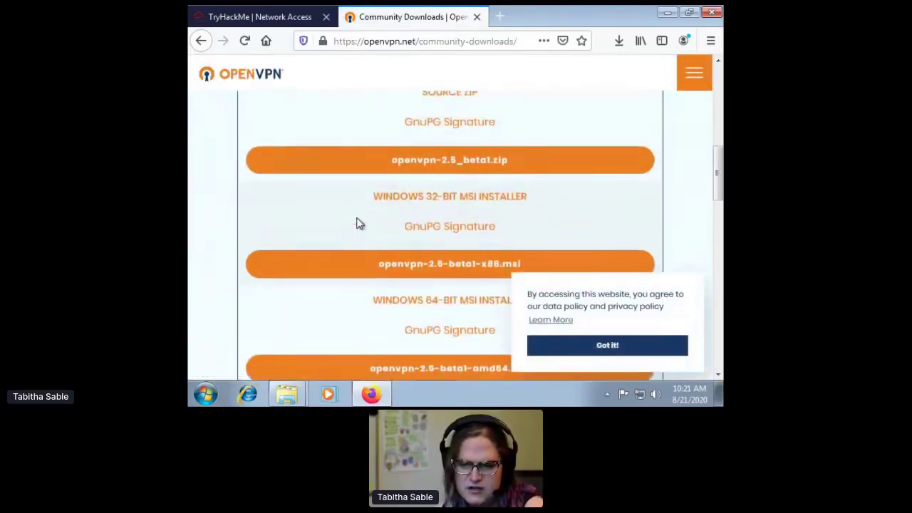
Check in the computer's system properties whether Windows is 32-bit or 64-bit, closing the System window when done
left_click(206, 393)
left_click(246, 360)
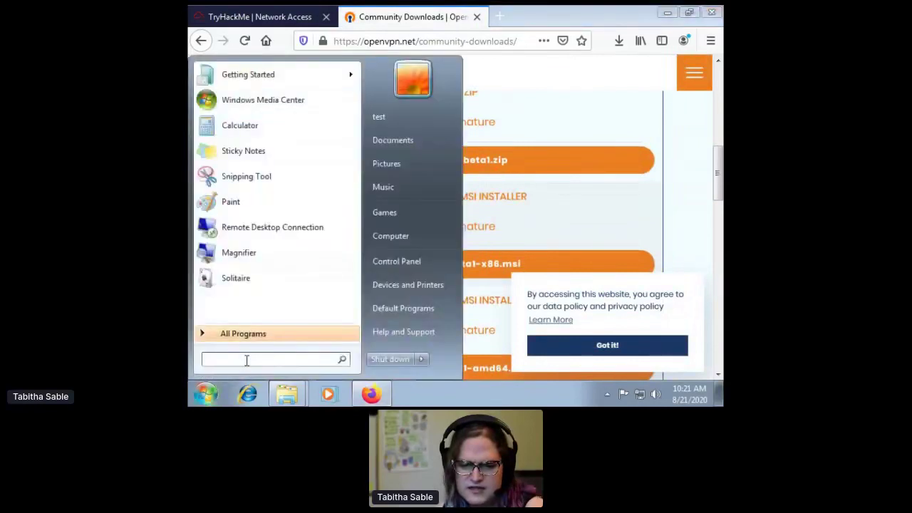
right_click(401, 239)
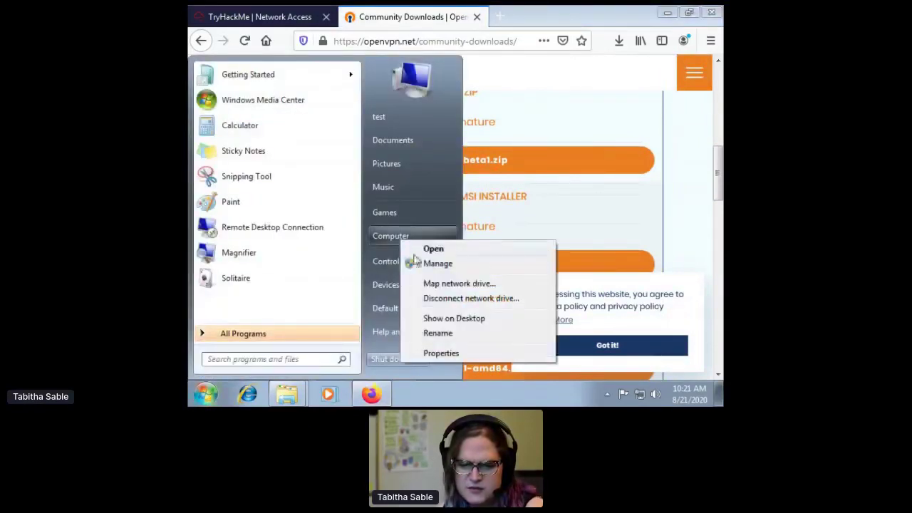
left_click(435, 352)
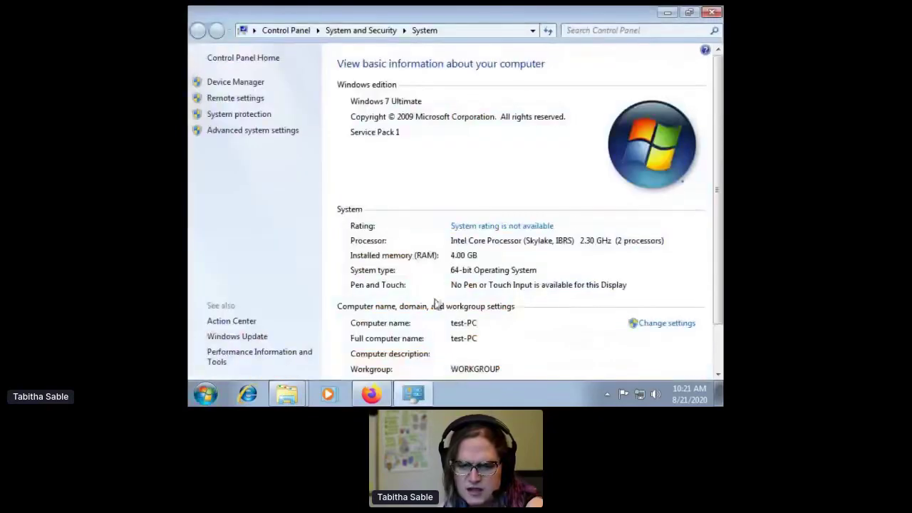
left_click(711, 12)
Download the Windows 64-bit MSI installer openvpn-2.5-beta1-amd64.msi and save the file
scroll(344, 283, "down", 3)
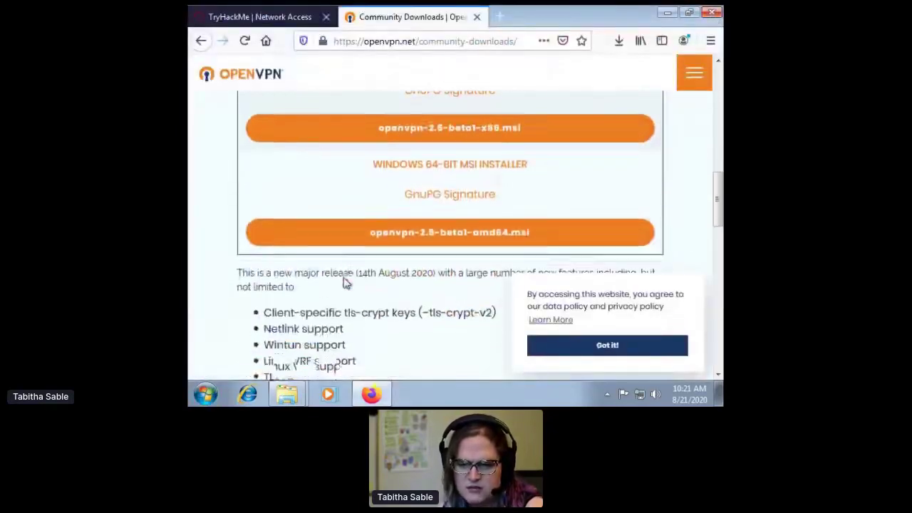
left_click(434, 229)
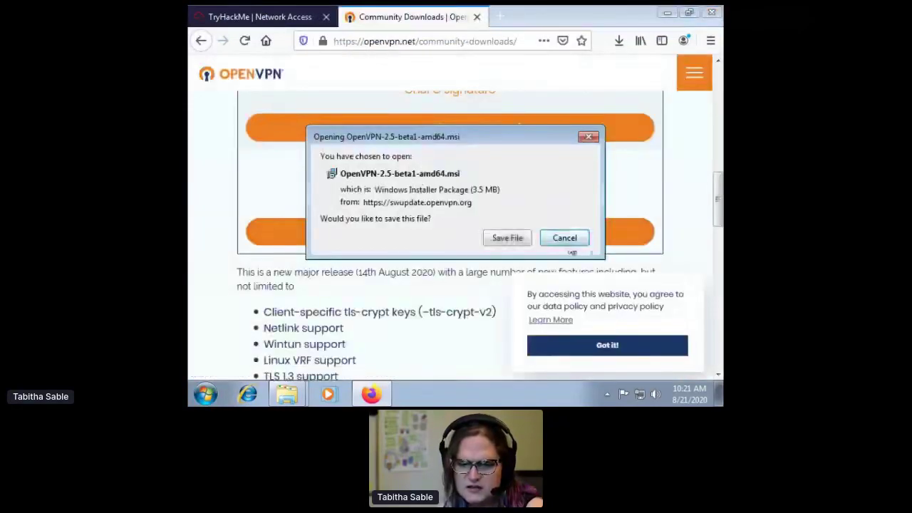
left_click(522, 239)
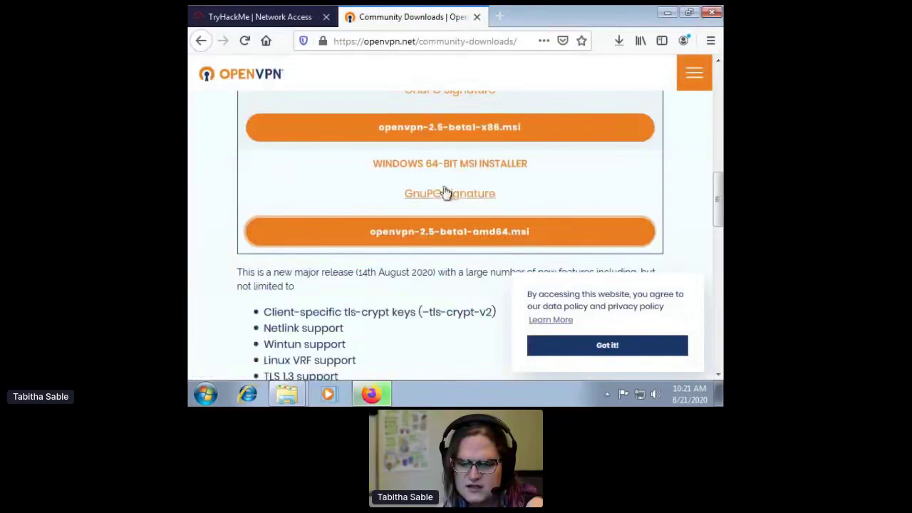
Open the folder holding the downloaded OpenVPN-2.5-beta1-amd64 installer and launch the installer
left_click(618, 41)
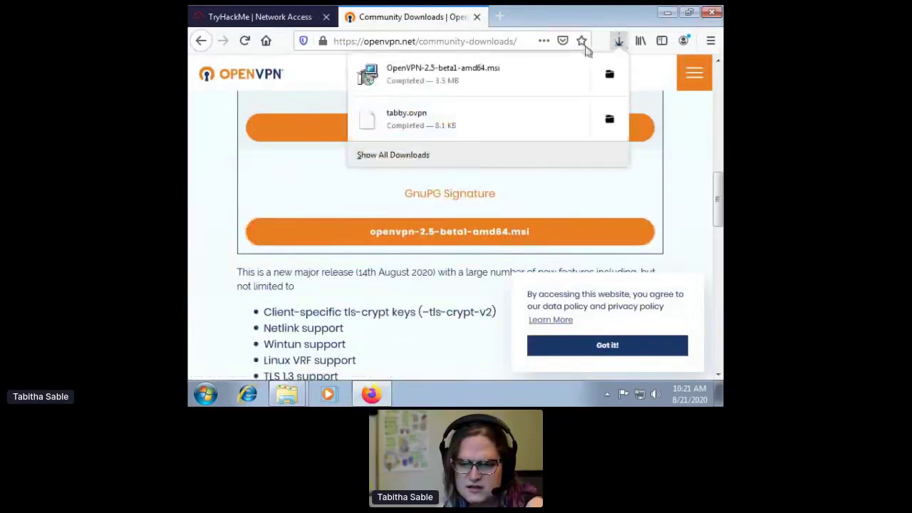
left_click(609, 74)
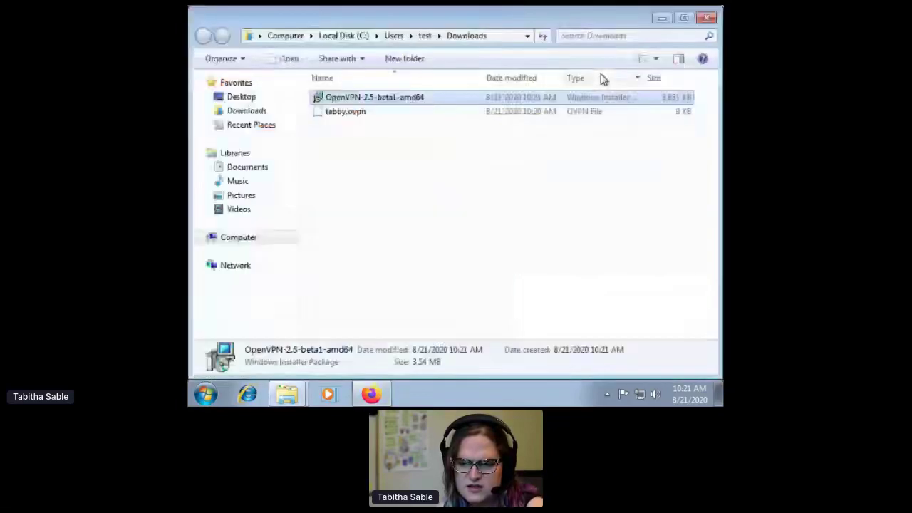
double_click(372, 98)
left_click(482, 209)
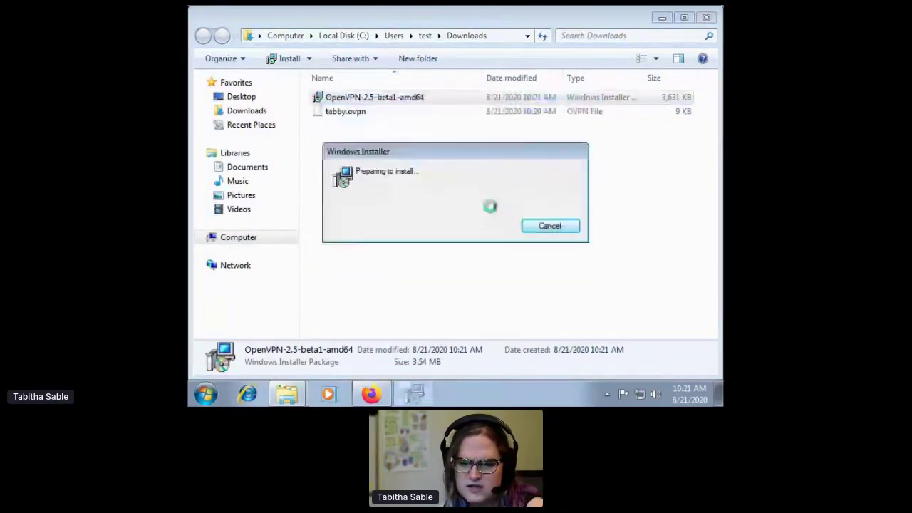
Install OpenVPN 2.5-beta1, allowing the WireGuard LLC and TAP-Windows Provider V9 network adapter drivers, and close the finished setup
left_click(431, 200)
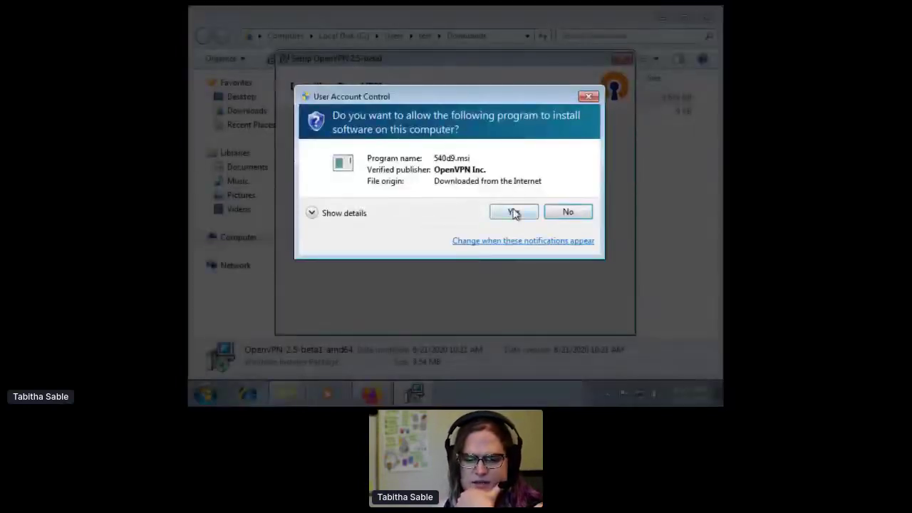
left_click(513, 213)
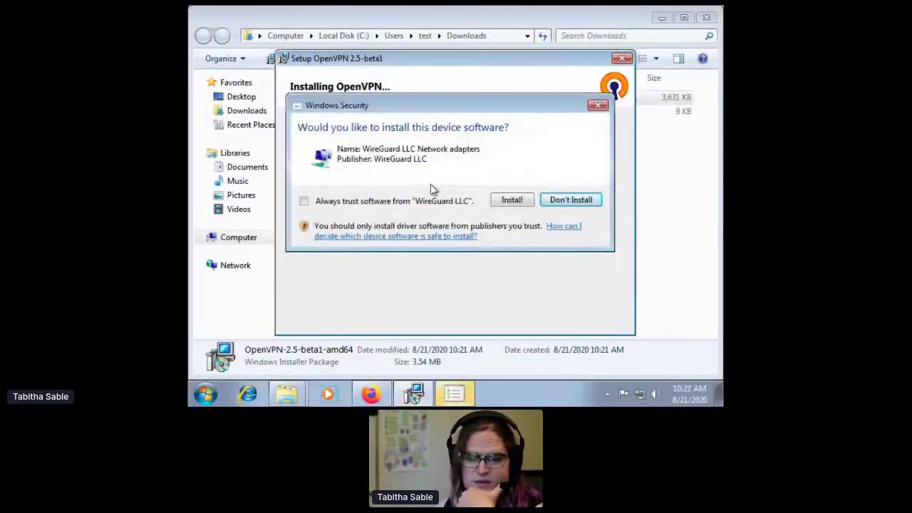
left_click(511, 201)
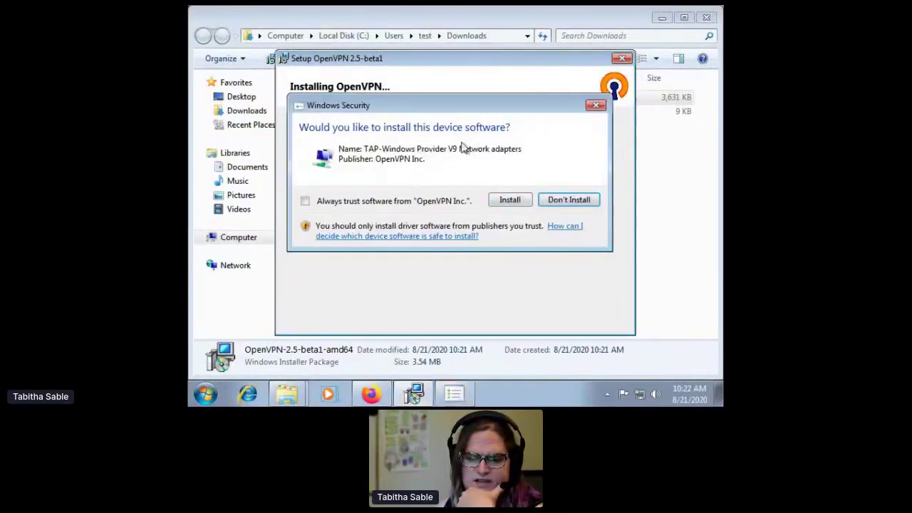
left_click(508, 200)
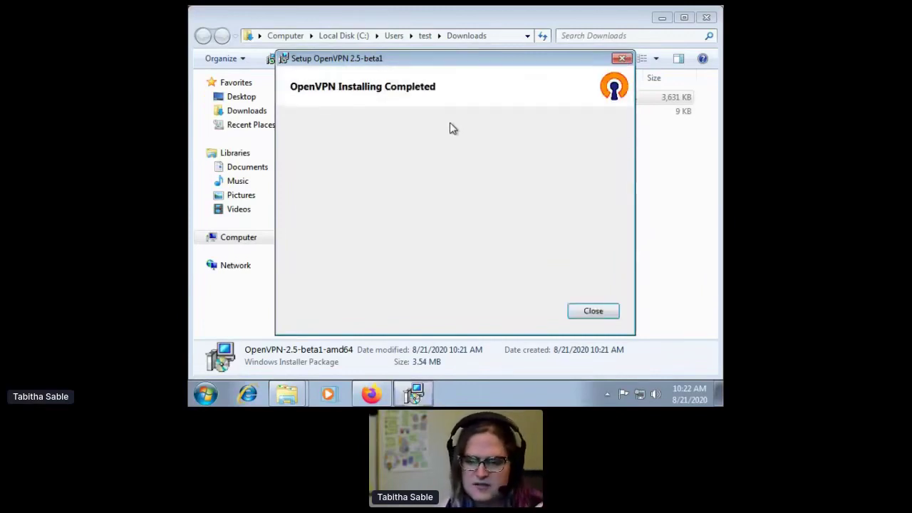
left_click(592, 310)
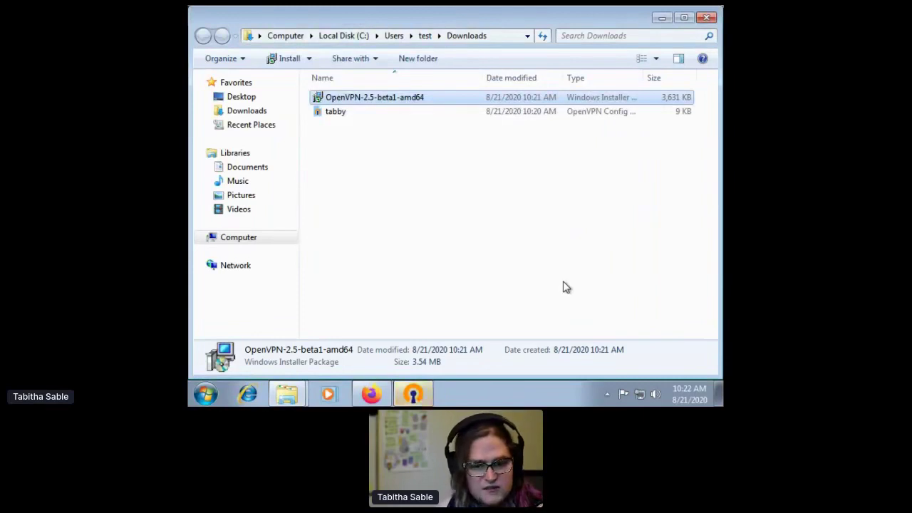
Dismiss the Program Compatibility Assistant driver warnings and the OpenVPN GUI message about connection profiles
left_click(405, 396)
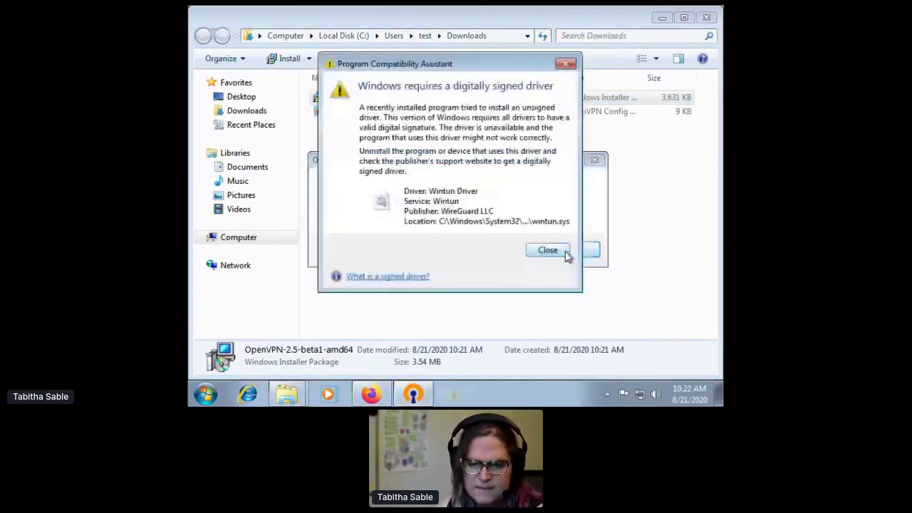
left_click(565, 254)
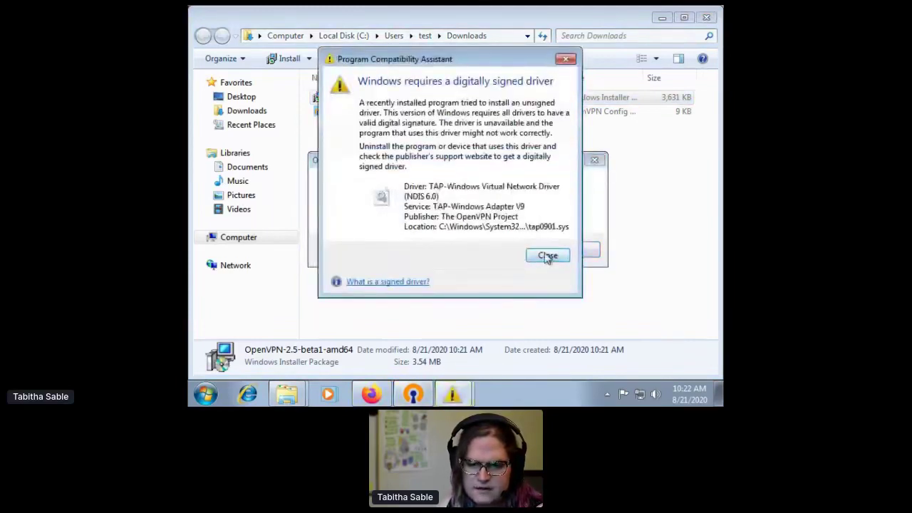
left_click(547, 257)
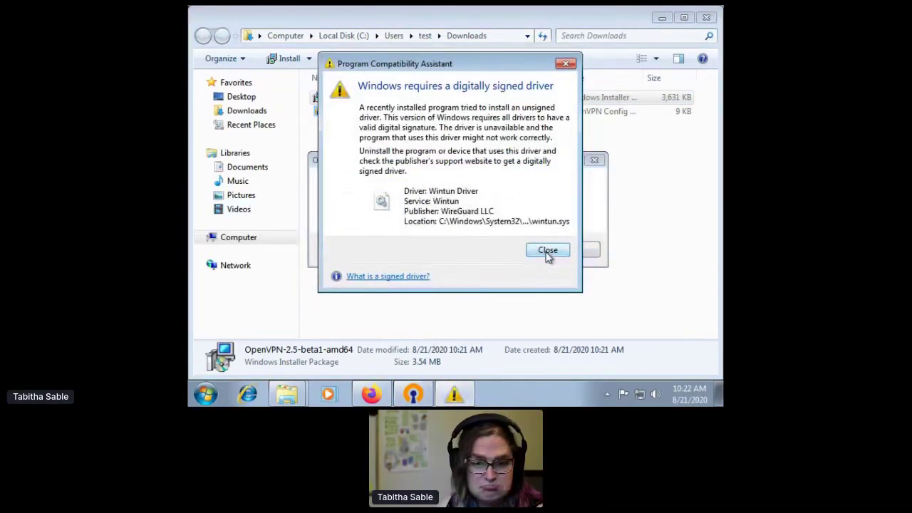
left_click(547, 254)
left_click_drag(437, 168, 403, 158)
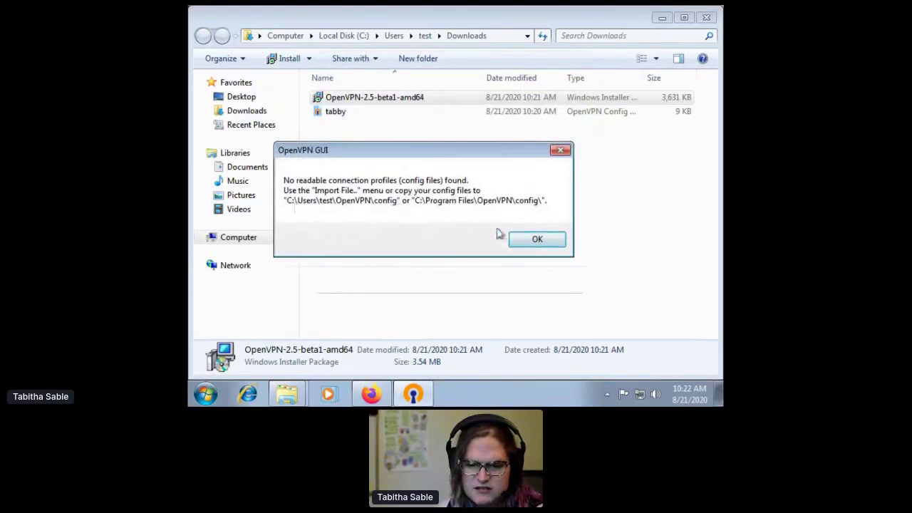
left_click(527, 240)
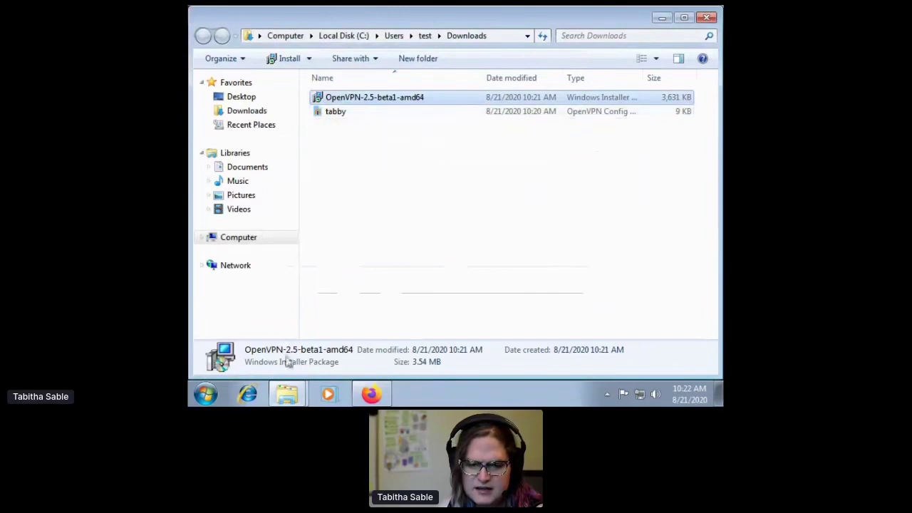
Open the OpenVPN config file from the Desktop folder to view its contents in Notepad, and close it
left_click(304, 400)
left_click(285, 365)
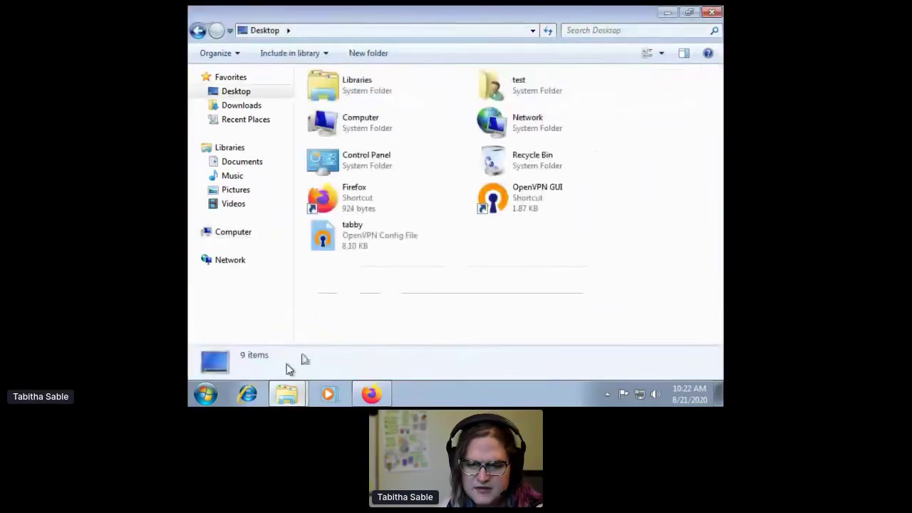
double_click(321, 241)
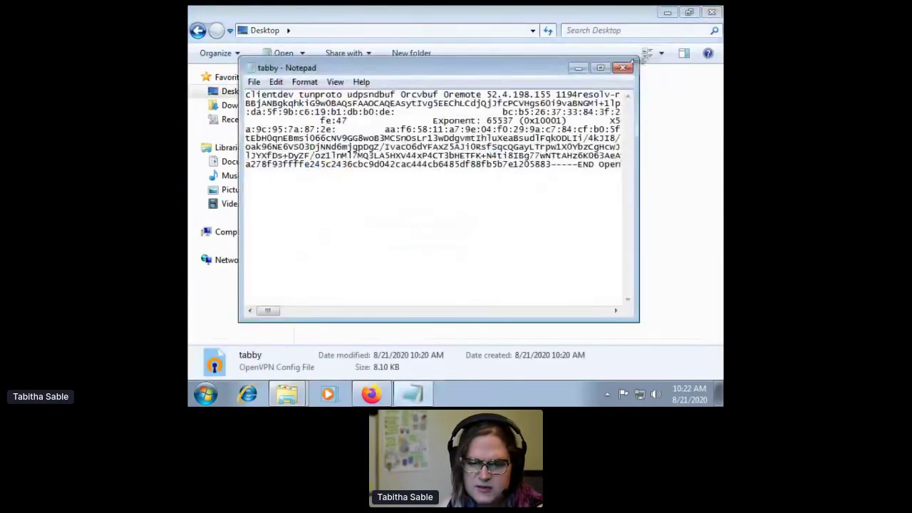
left_click(625, 67)
Try to start OpenVPN on the config file in the Desktop folder and review the connection log
right_click(323, 242)
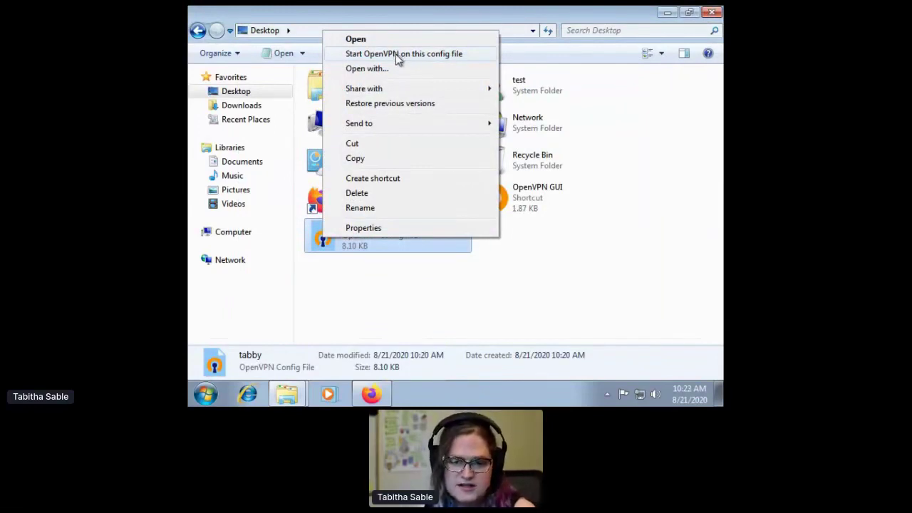
left_click(398, 59)
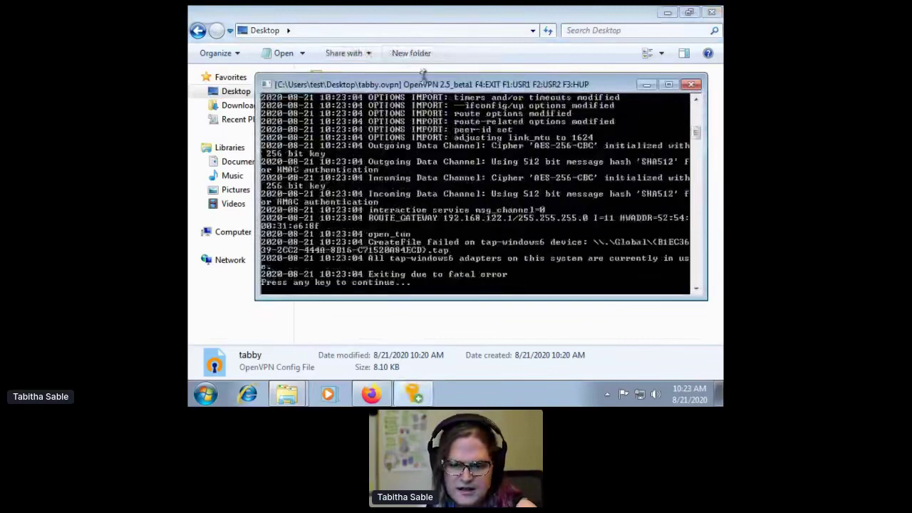
left_click_drag(422, 84, 399, 65)
left_click_drag(685, 296, 704, 316)
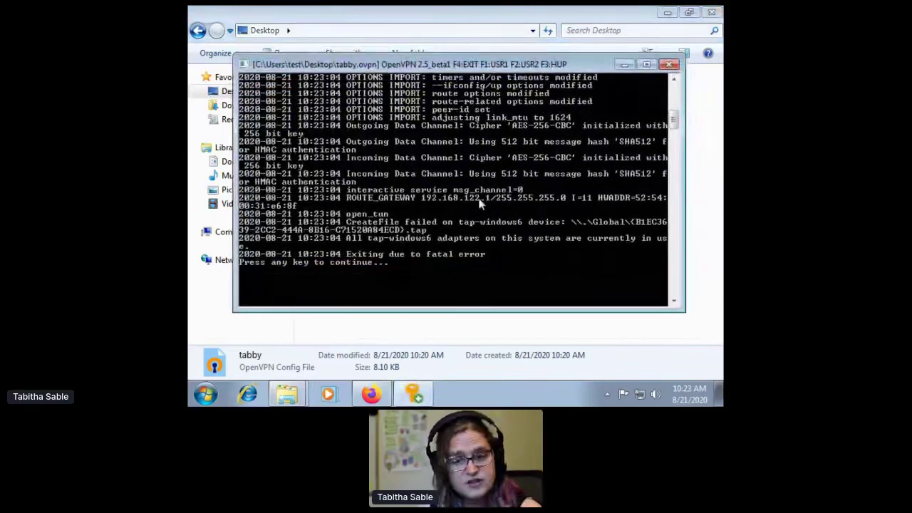
left_click_drag(394, 66, 381, 64)
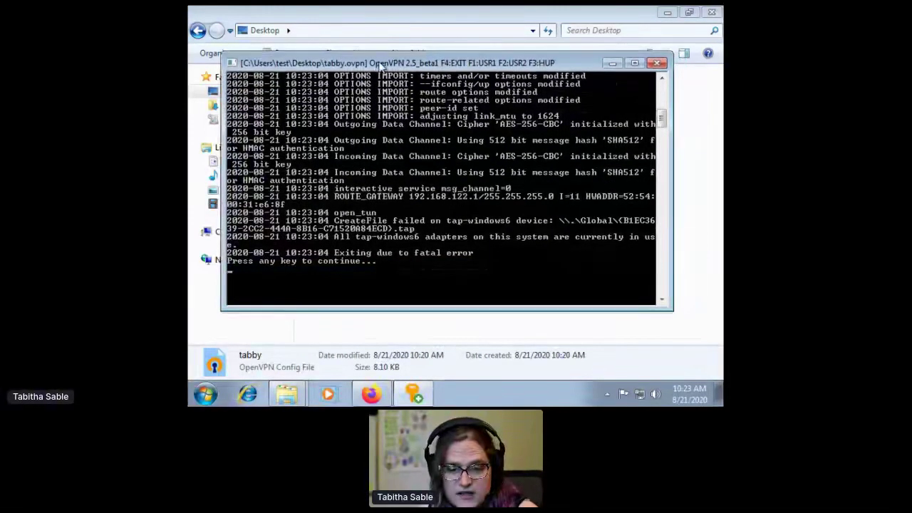
left_click(415, 396)
left_click(415, 395)
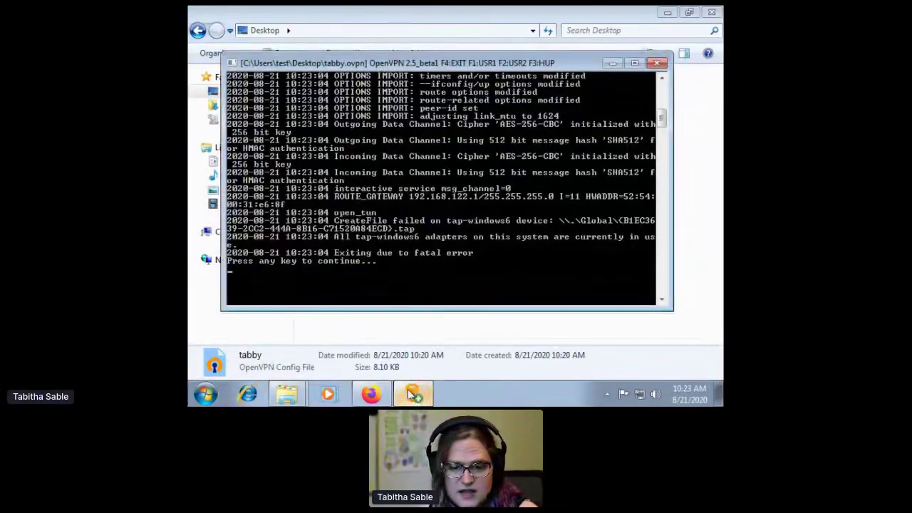
Restart the Windows 7 machine
left_click(202, 399)
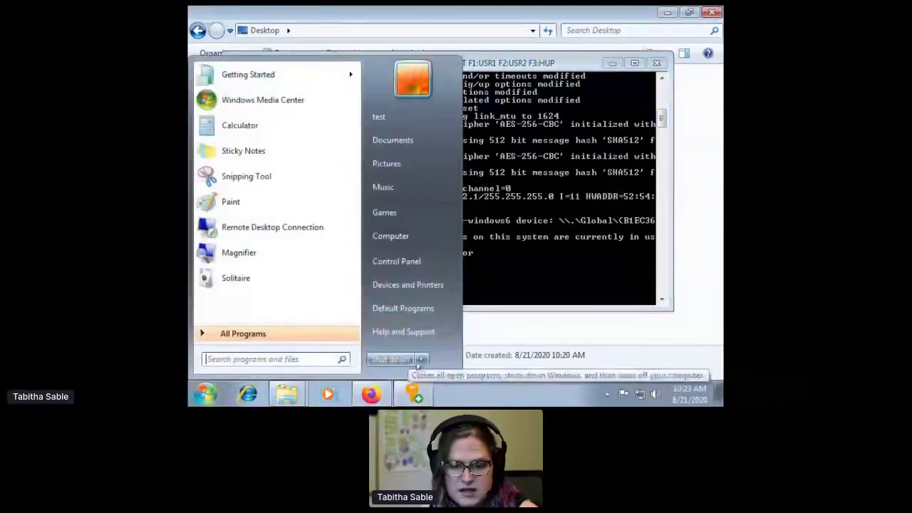
left_click(422, 359)
left_click(459, 342)
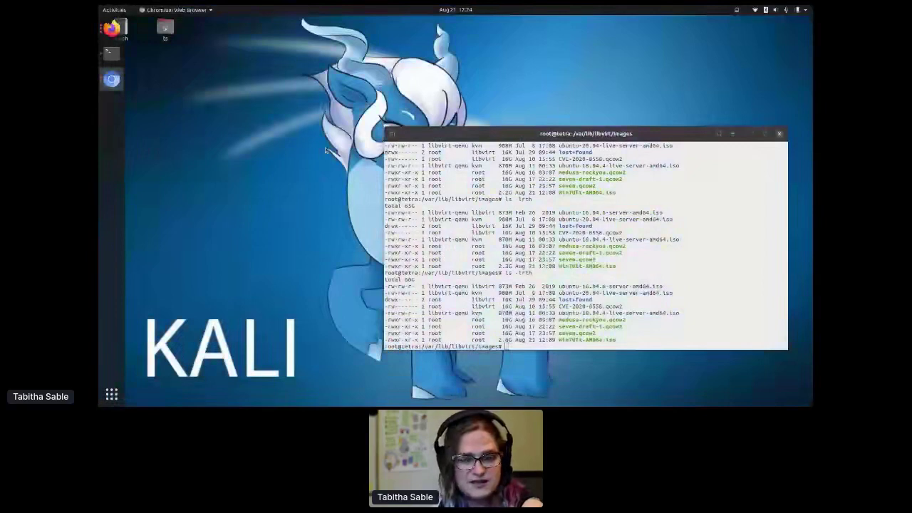
Launch virt-manager in the background from a new terminal on the host and open the win7 virtual machine's console
key("ctrl+alt+t")
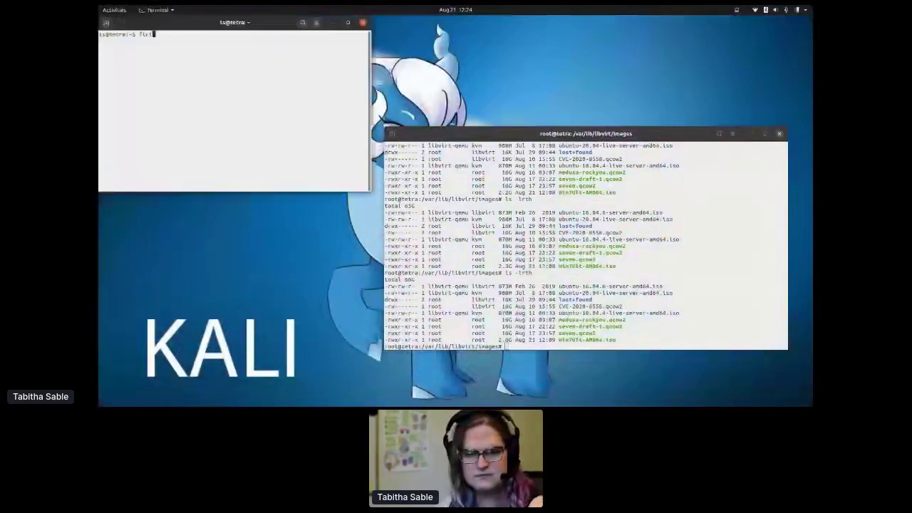
type("firt")
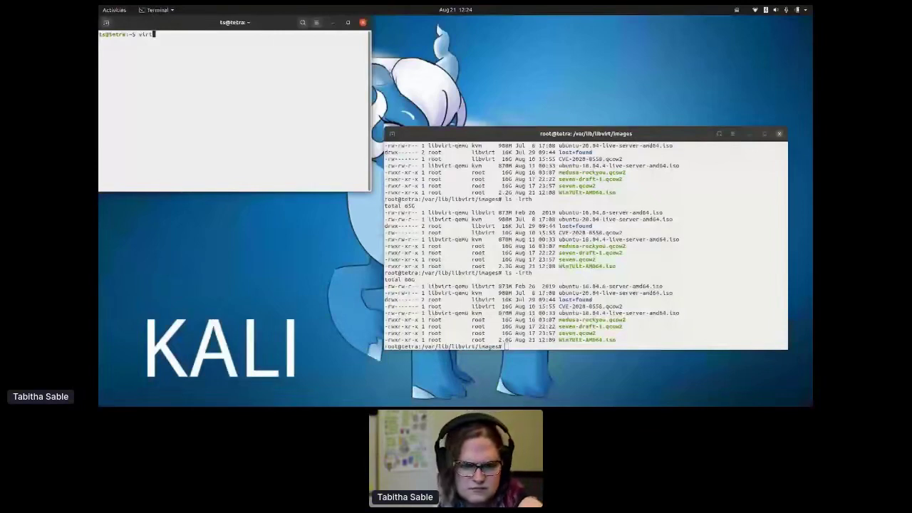
type("-manager &")
key("Return")
left_click(147, 144)
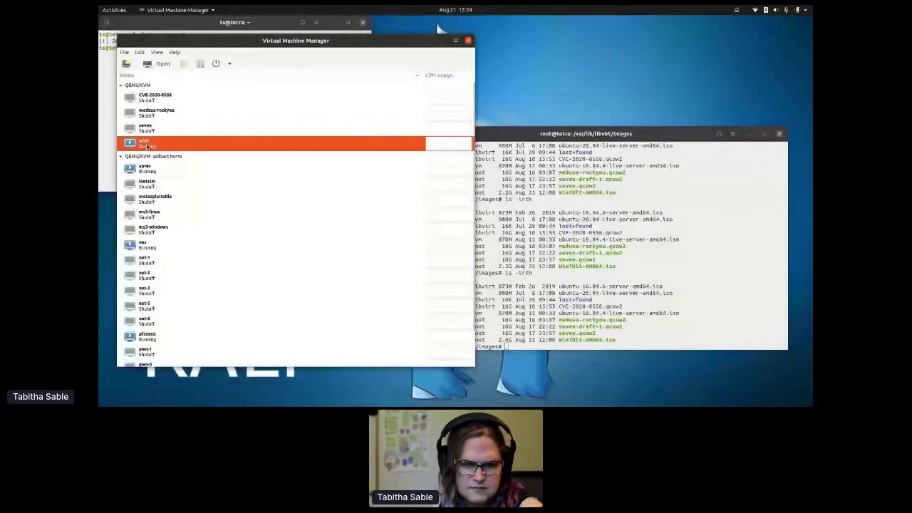
double_click(147, 145)
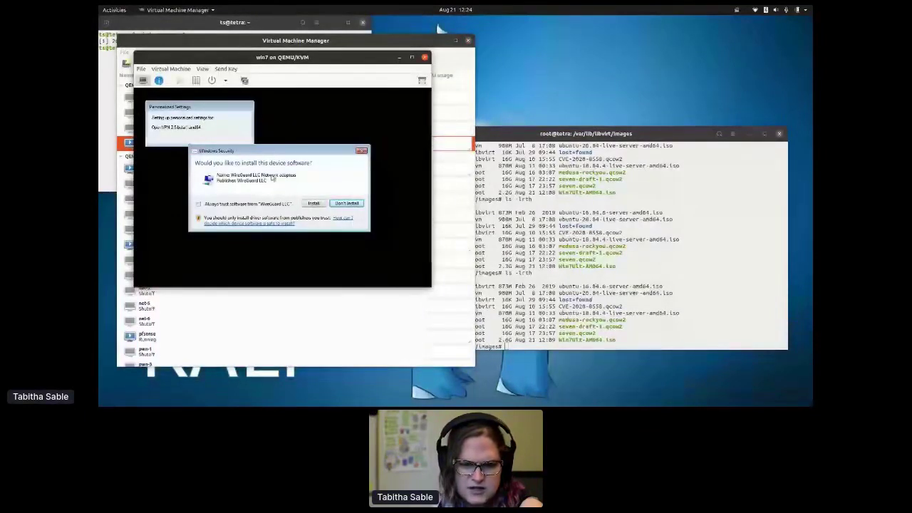
Allow the WireGuard LLC and TAP-Windows Provider V9 network adapter drivers to install, showing the virtual machine full screen
left_click(313, 203)
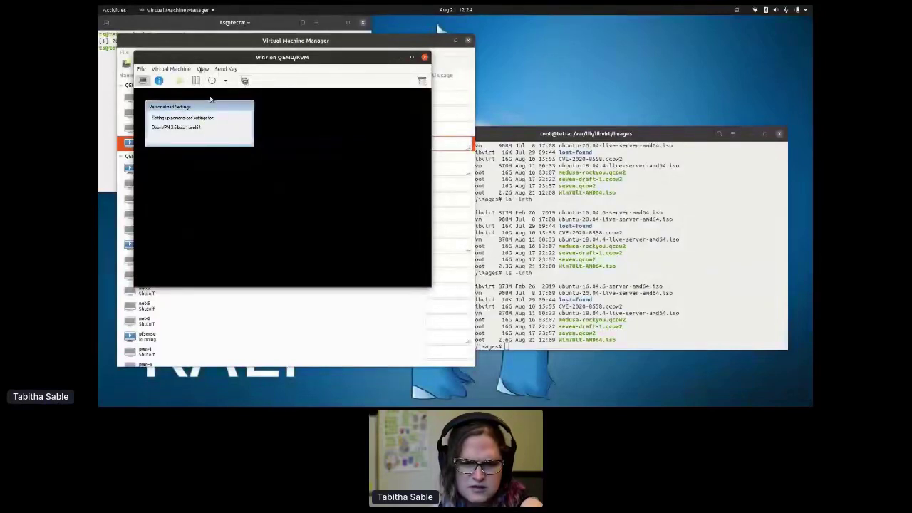
left_click(206, 69)
left_click(217, 106)
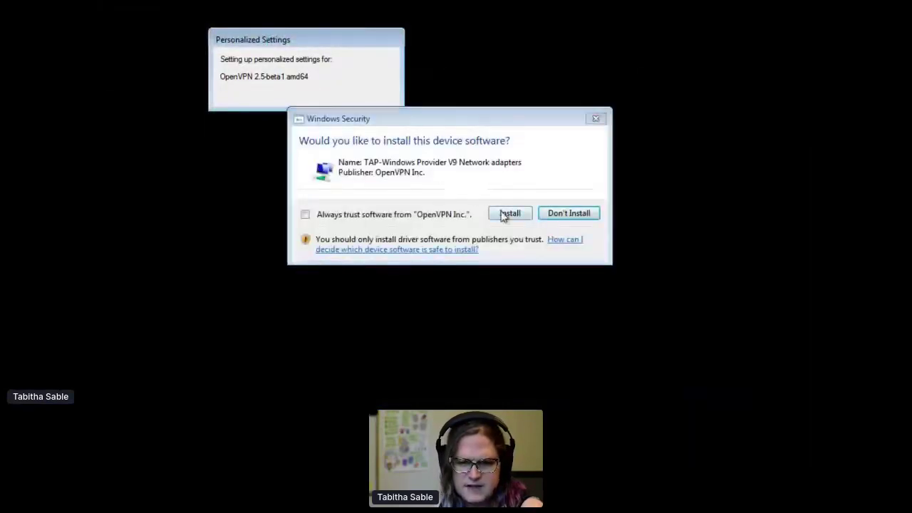
left_click(510, 213)
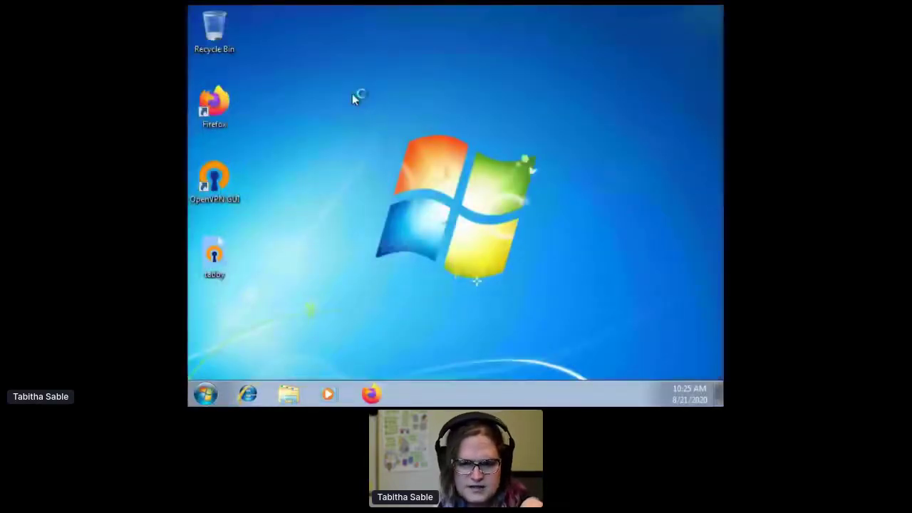
Try again to start OpenVPN on the desktop config file, review its log and close the console window
right_click(215, 262)
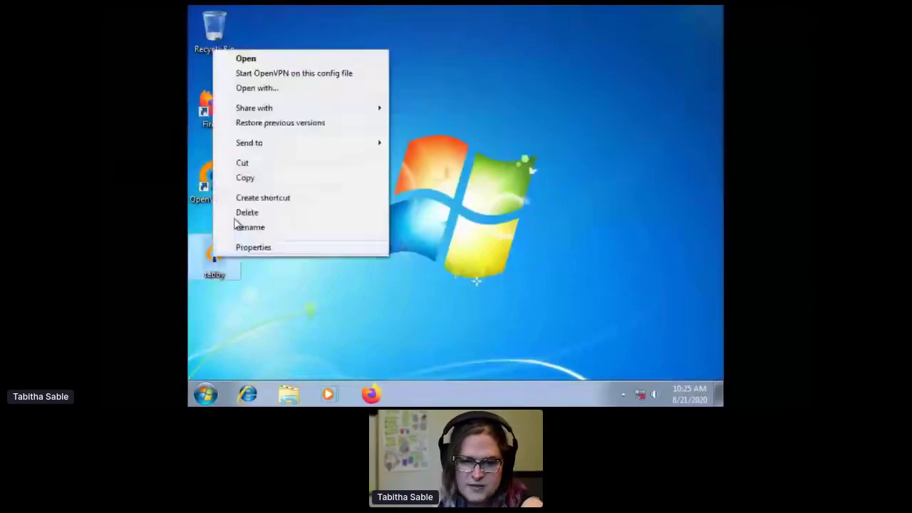
left_click(295, 74)
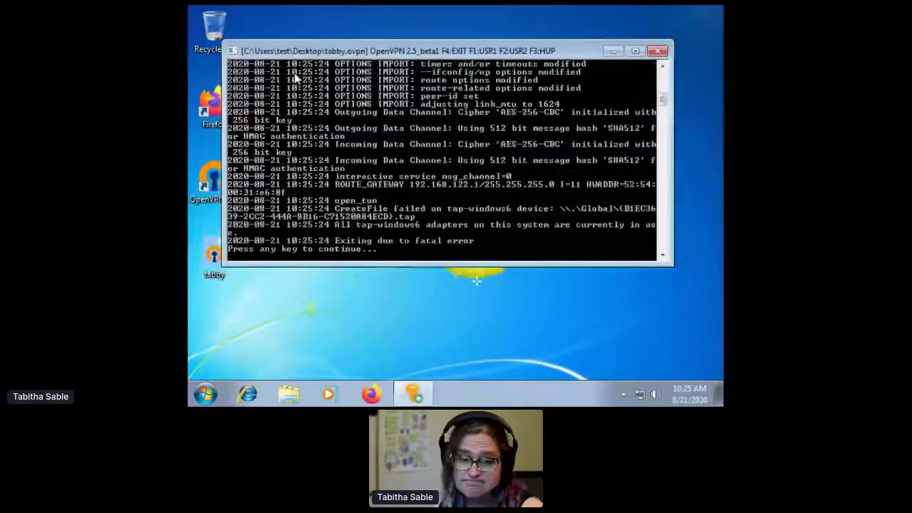
left_click_drag(379, 51, 362, 41)
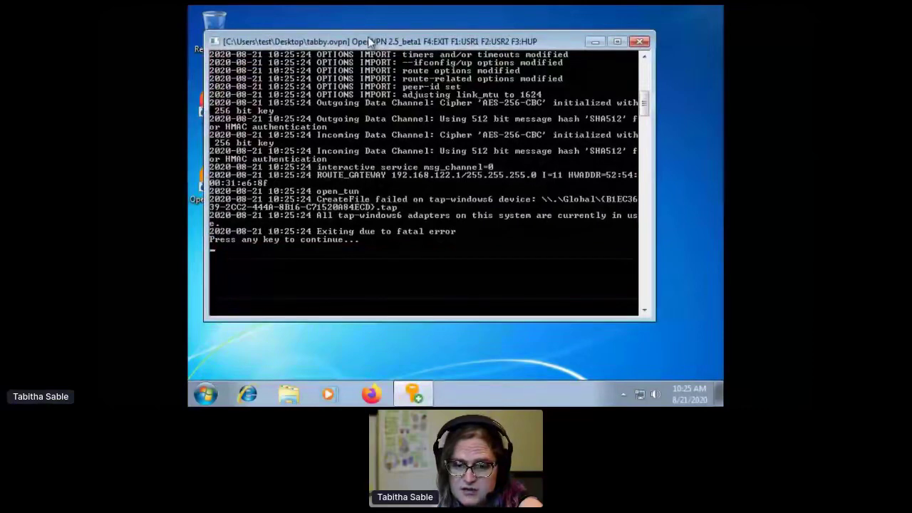
left_click_drag(369, 41, 404, 36)
key("Return")
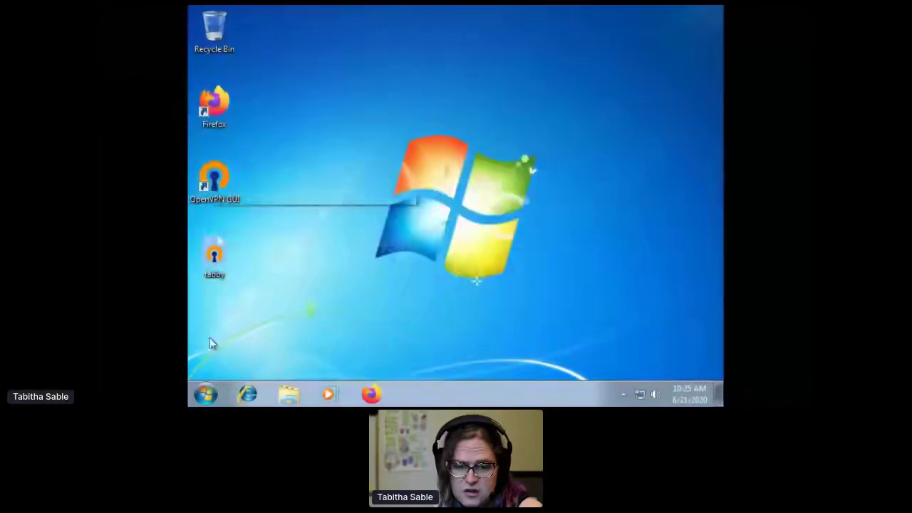
left_click(205, 394)
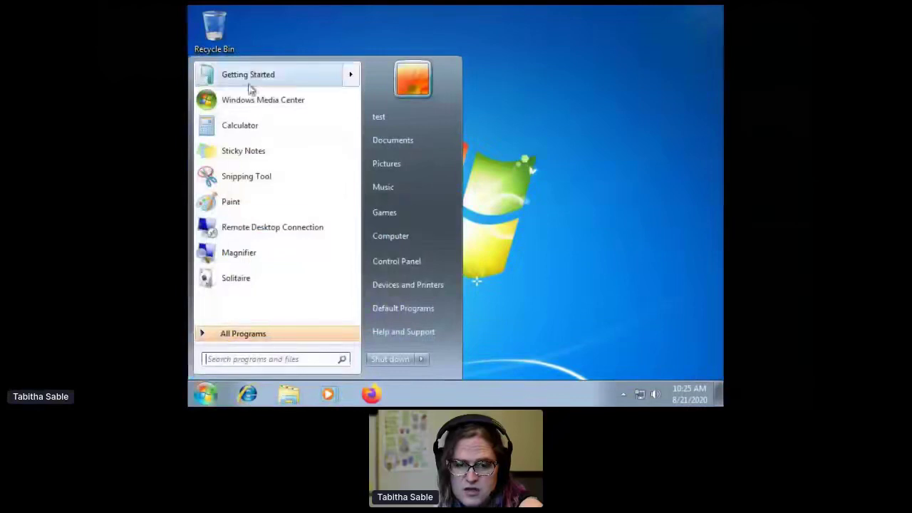
left_click(385, 396)
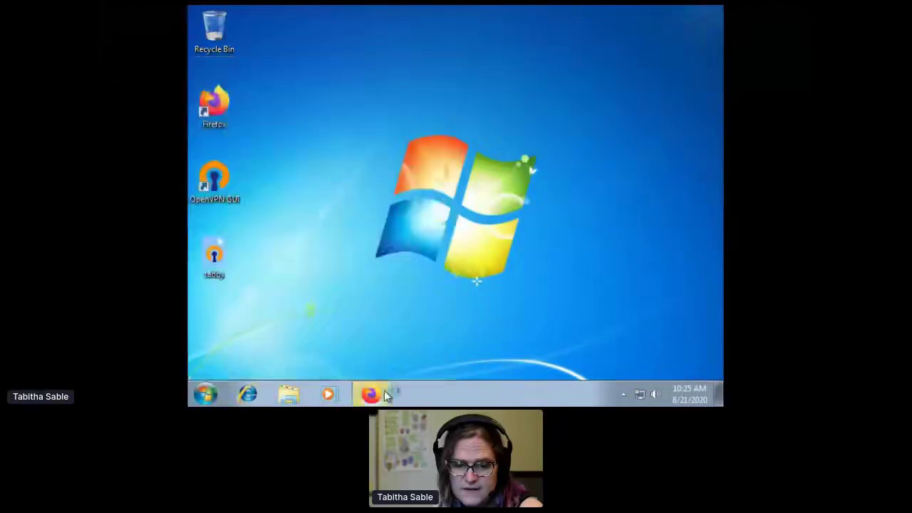
mouse_move(374, 399)
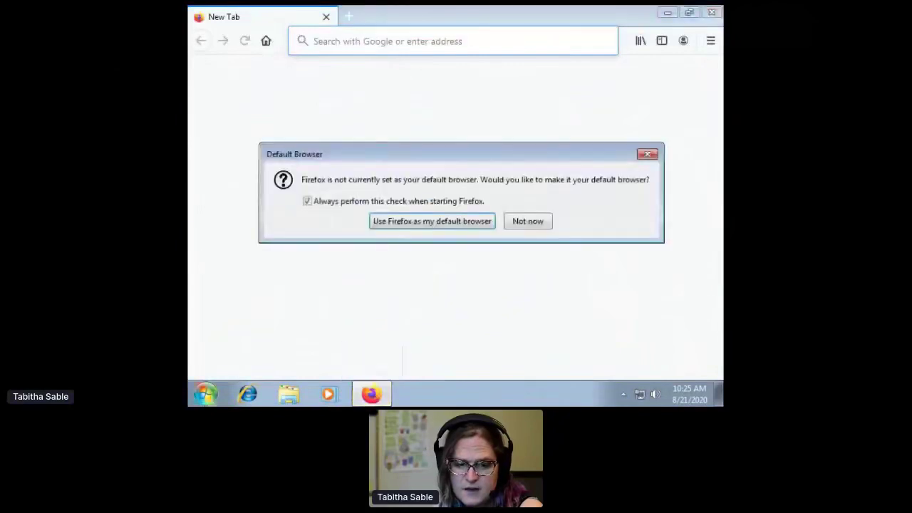
left_click(523, 225)
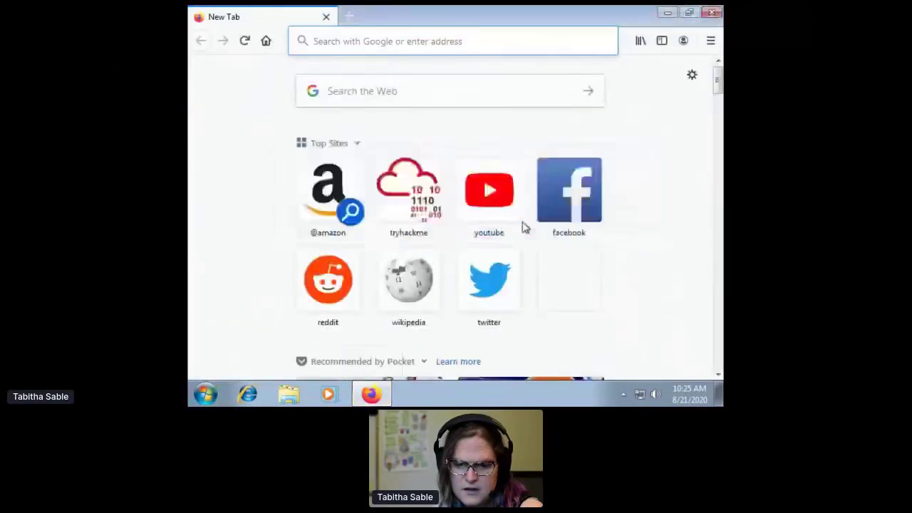
left_click(361, 37)
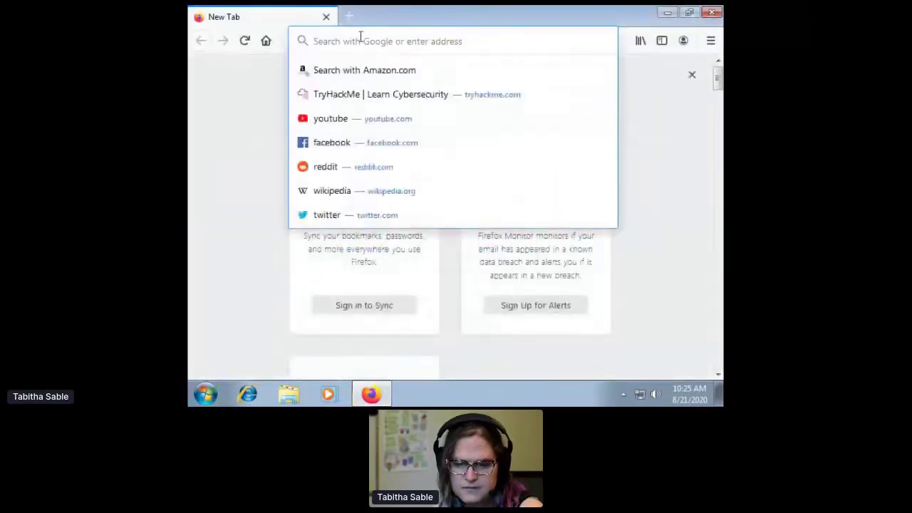
type("www.openvpn.net")
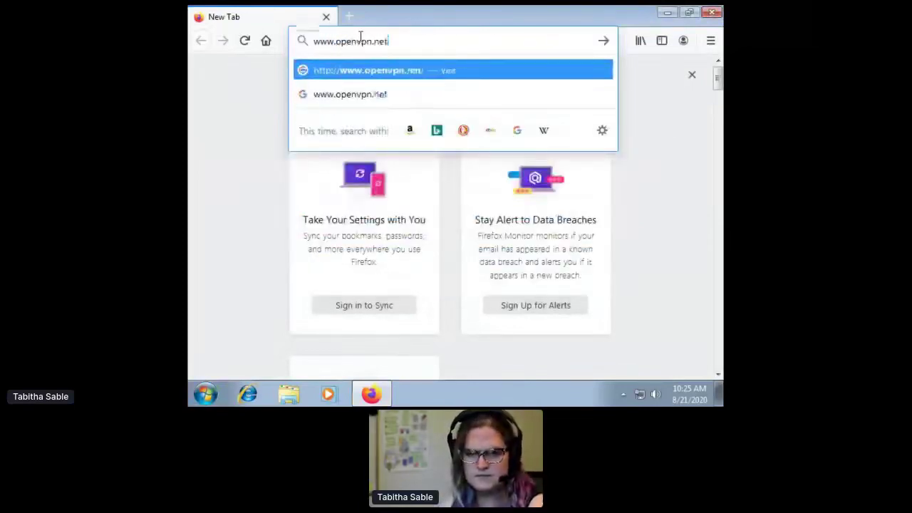
key("Return")
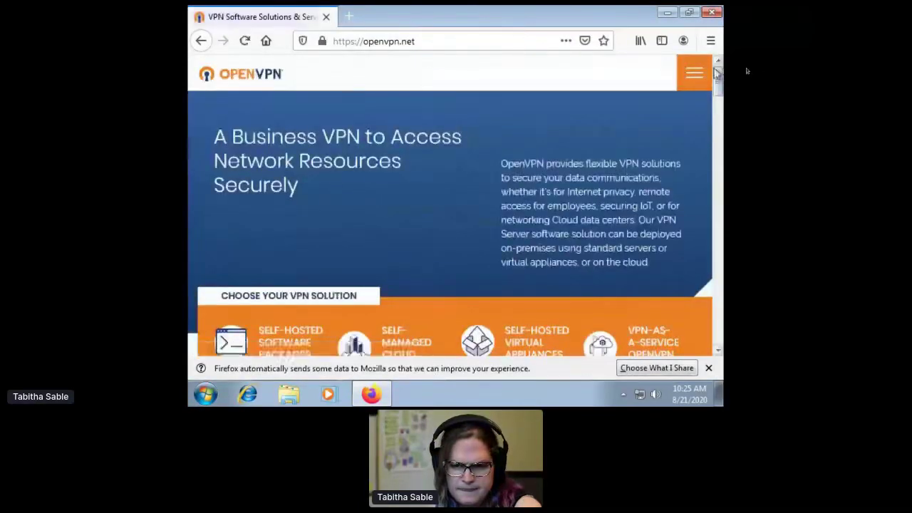
Go to the OpenVPN site's Community Downloads page and dismiss the site policy notice and Firefox's data-sharing notice
left_click(694, 72)
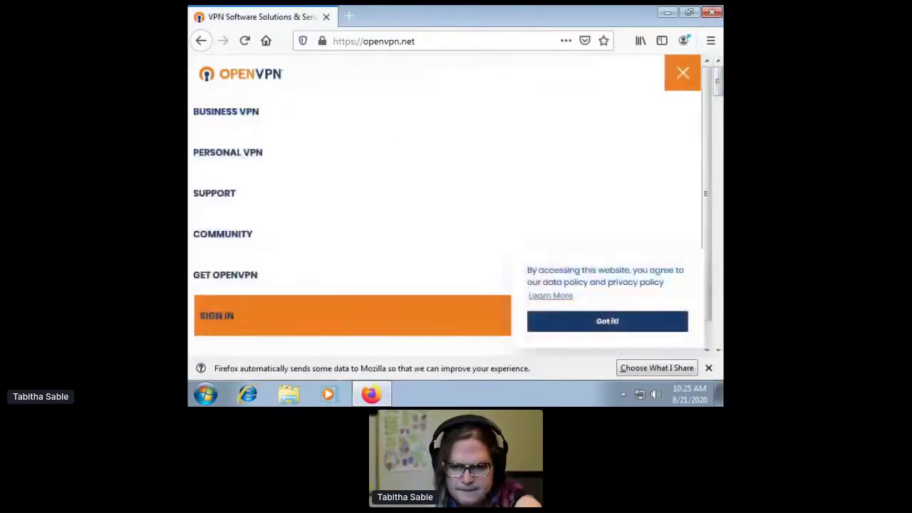
left_click(228, 240)
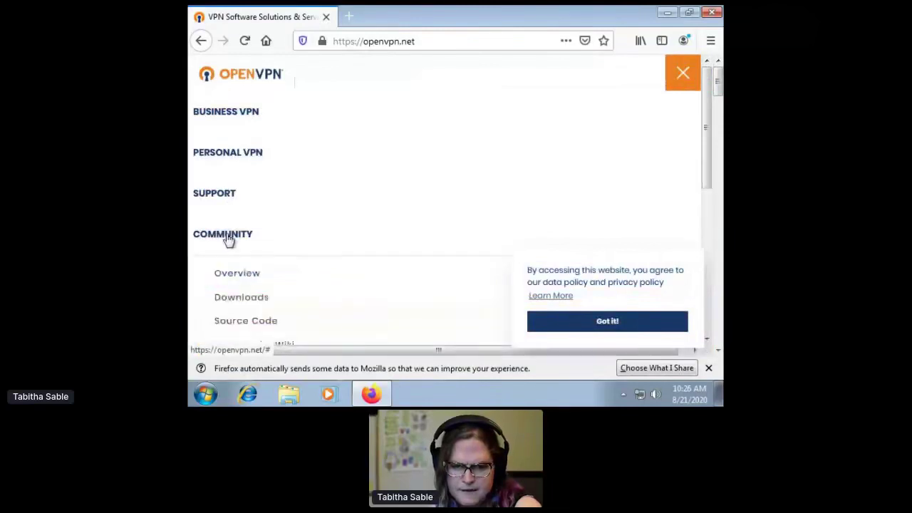
left_click(235, 299)
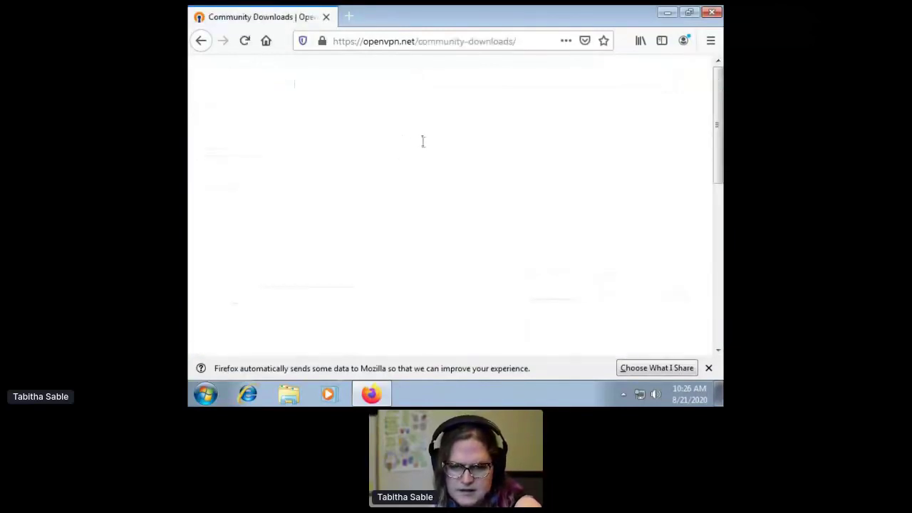
scroll(425, 142, "down", 3)
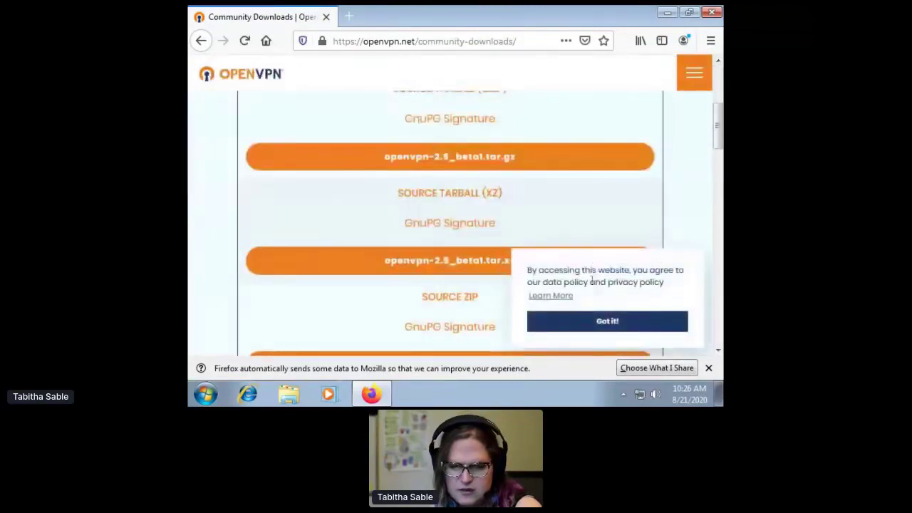
left_click(635, 322)
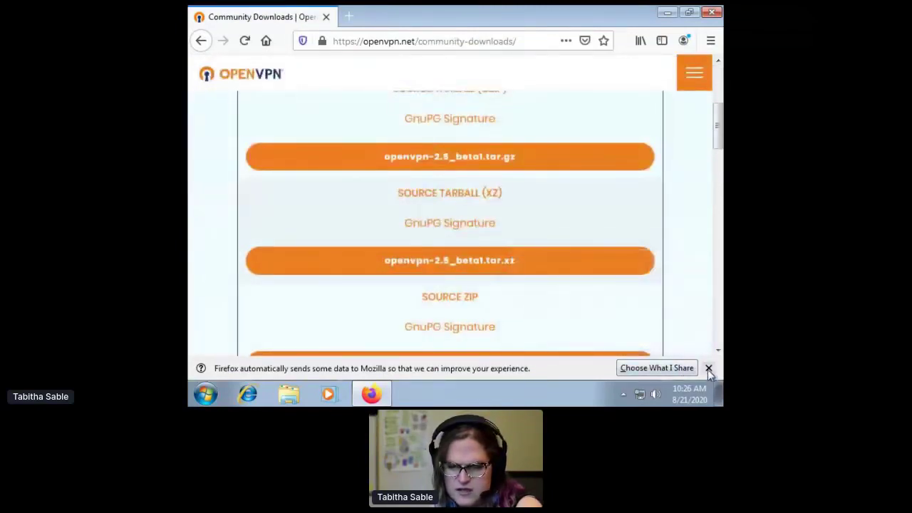
left_click(708, 369)
Expand the details of the OpenVPN 2.4.6 release and find its Windows installer download
scroll(502, 260, "down", 5)
scroll(497, 254, "down", 2)
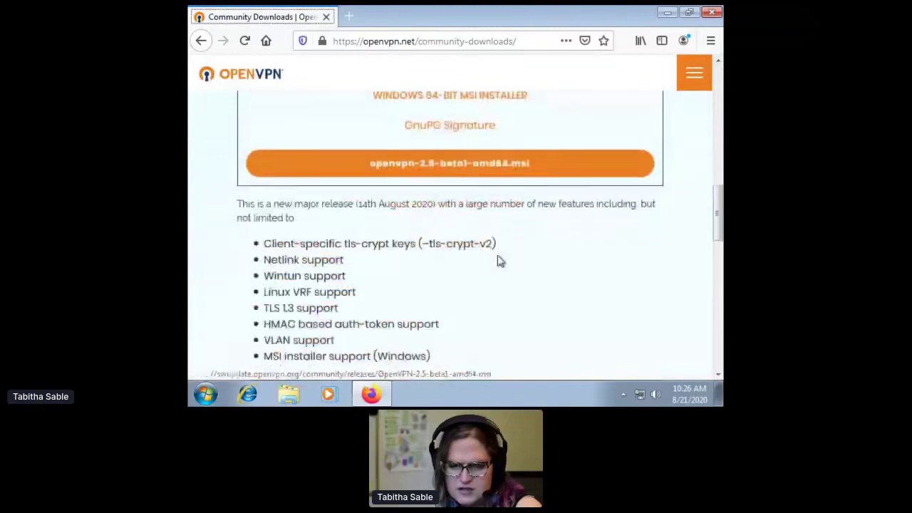
scroll(499, 261, "down", 3)
scroll(499, 261, "down", 5)
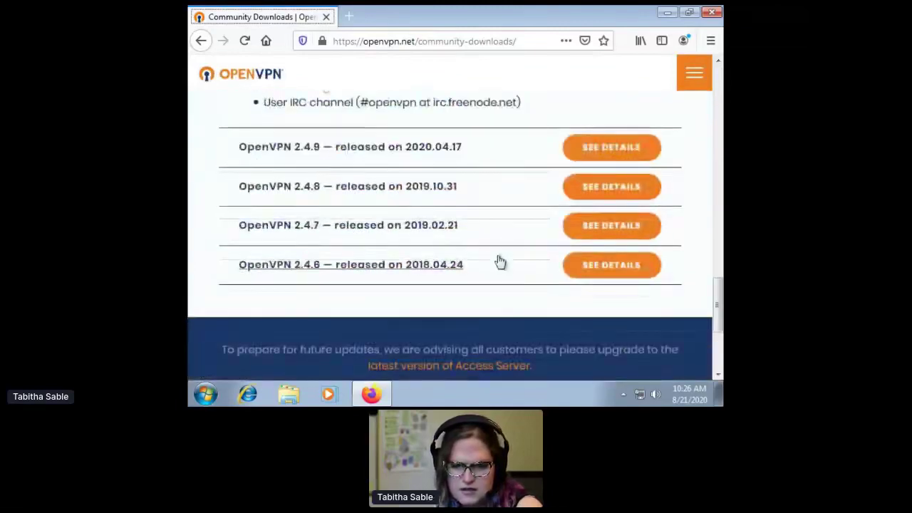
scroll(499, 261, "up", 2)
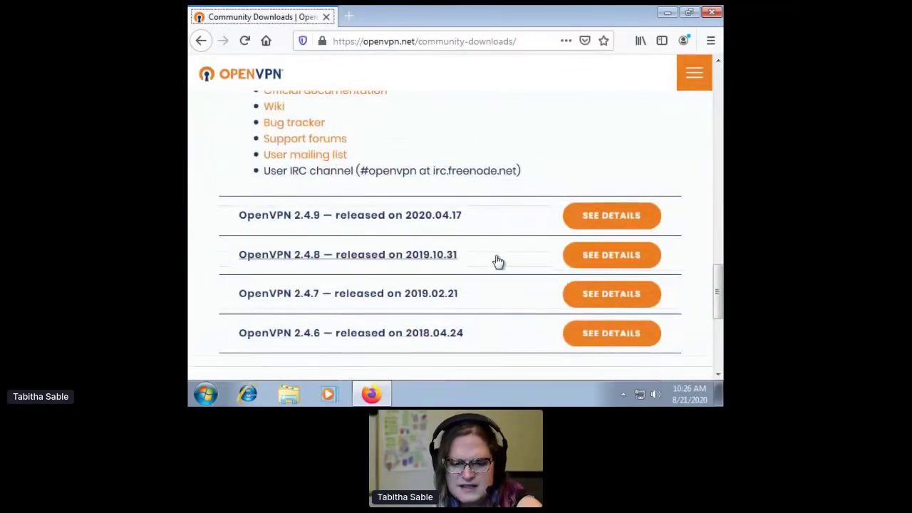
left_click(356, 341)
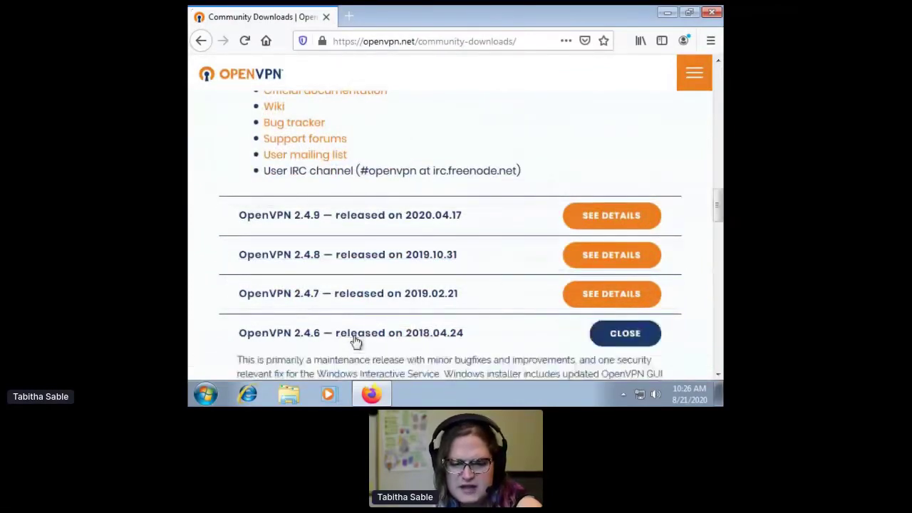
scroll(356, 341, "down", 3)
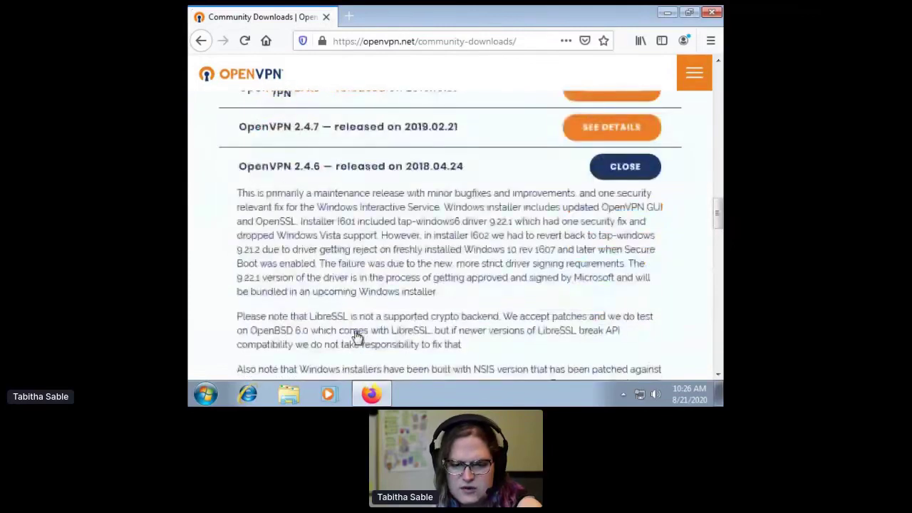
scroll(356, 335, "down", 5)
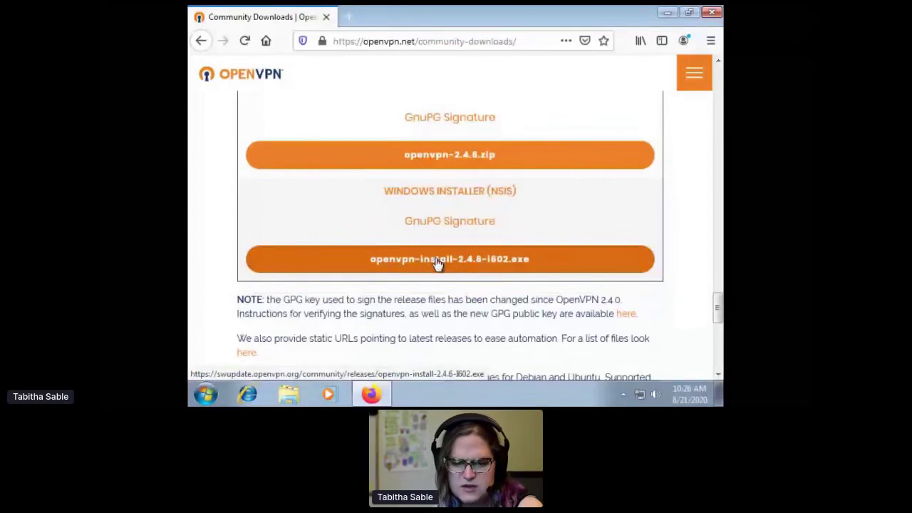
Search Windows for "remove soft" and open the Change or remove a program settings
left_click(203, 396)
type("remote")
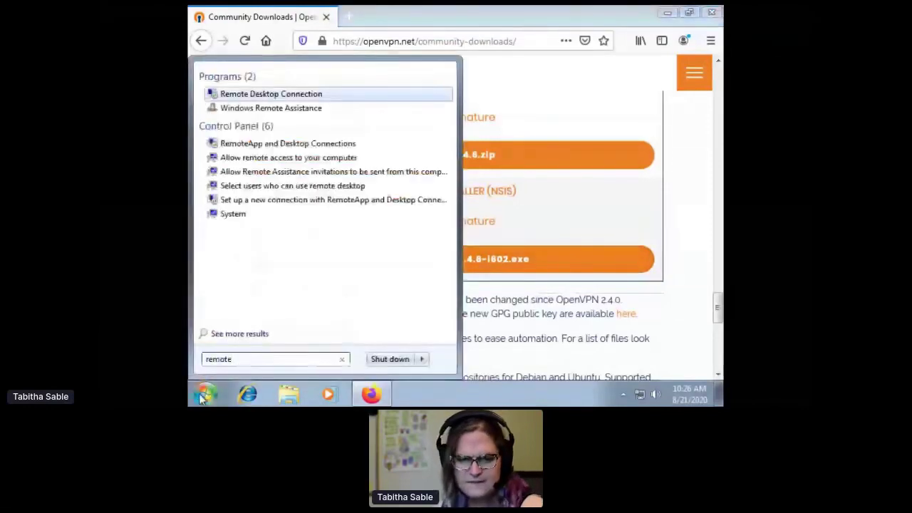
key("BackSpace")
key("BackSpace")
type("v")
key("BackSpace")
key("BackSpace")
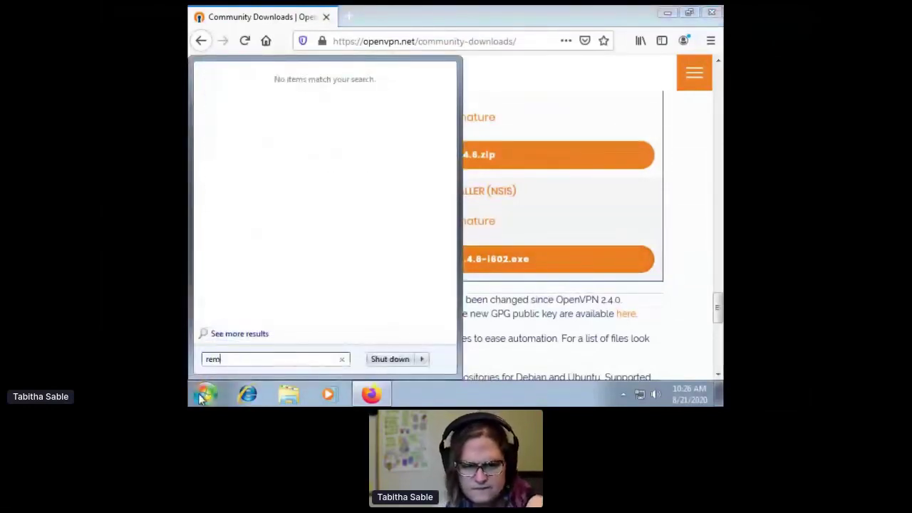
key("BackSpace")
type("move")
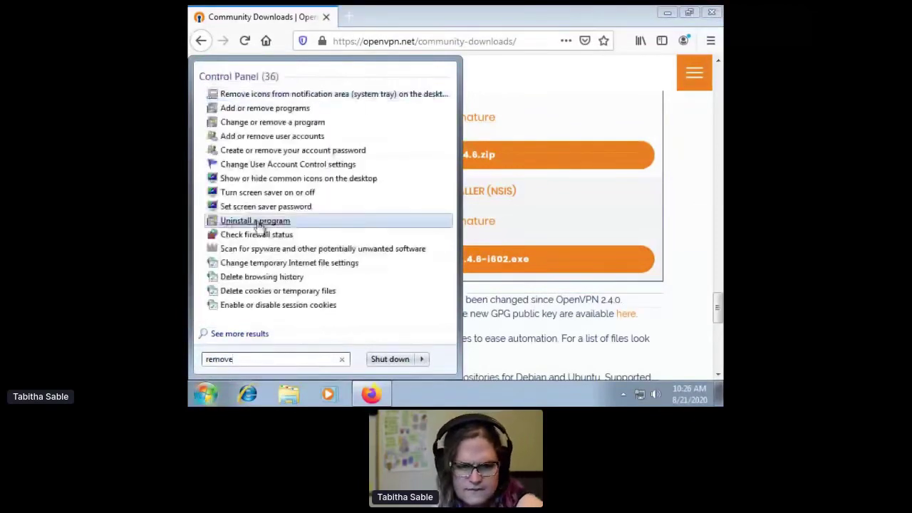
type(" soft")
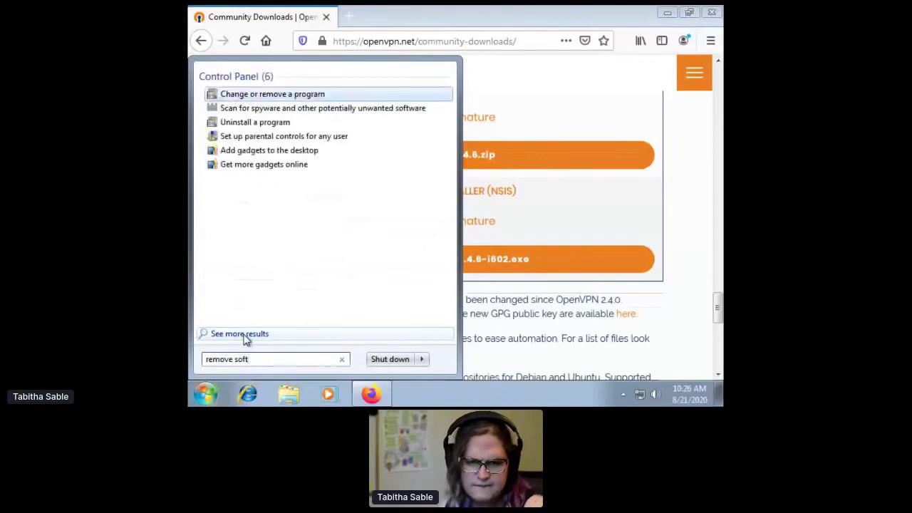
left_click(301, 94)
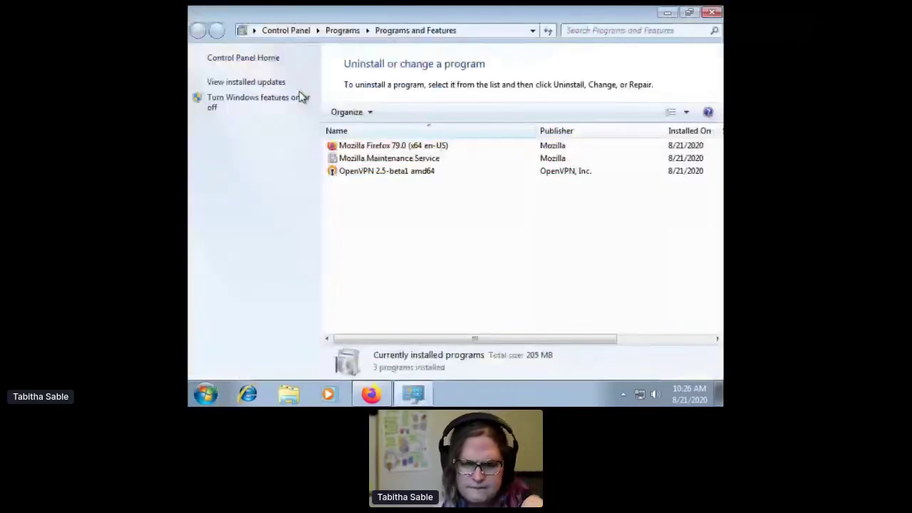
Uninstall OpenVPN 2.5-beta1 amd64, letting its running applications close automatically and approving the removal, and close the Programs and Features window
left_click(380, 171)
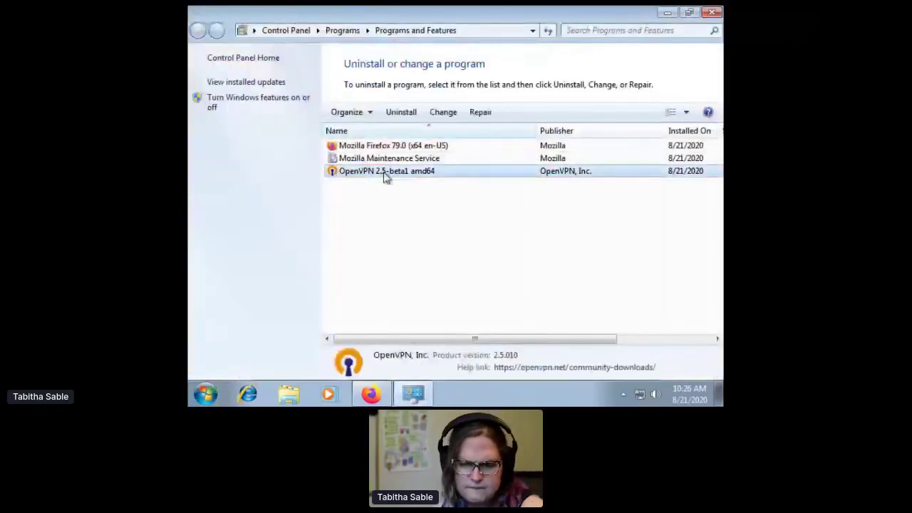
left_click(407, 114)
left_click(521, 198)
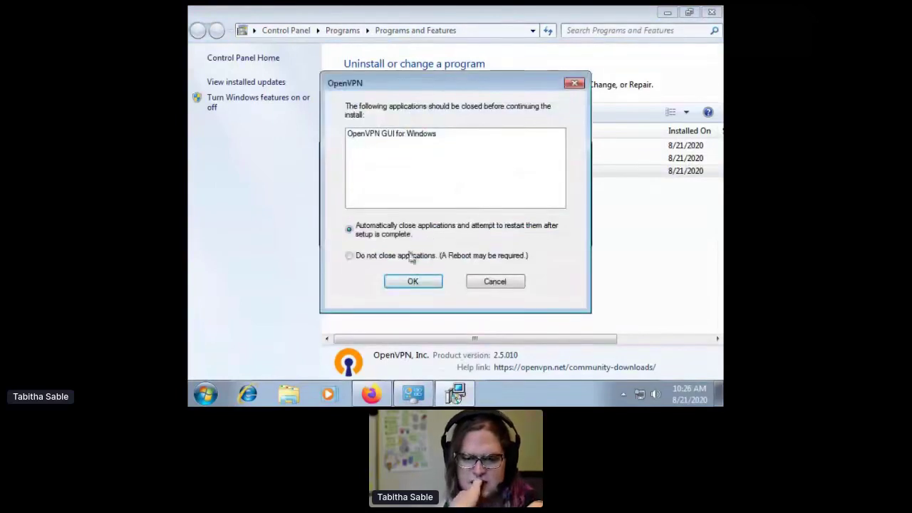
left_click(420, 283)
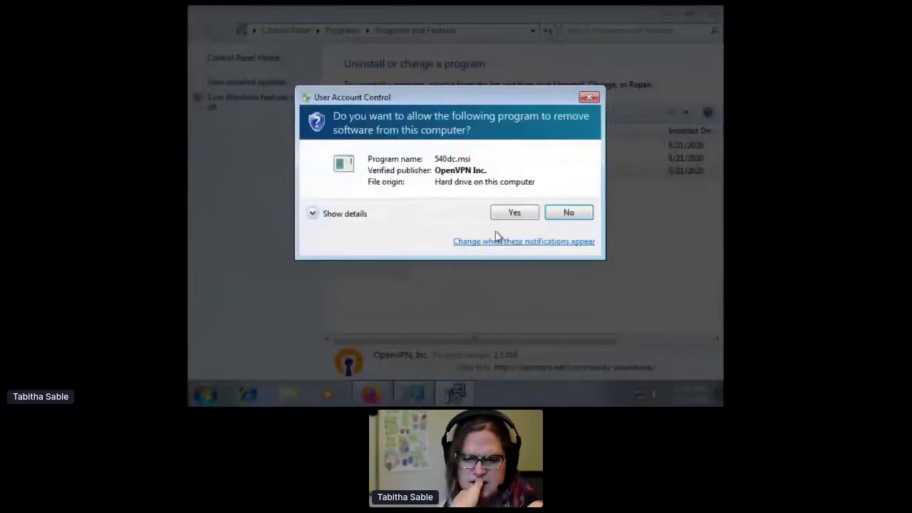
left_click(513, 212)
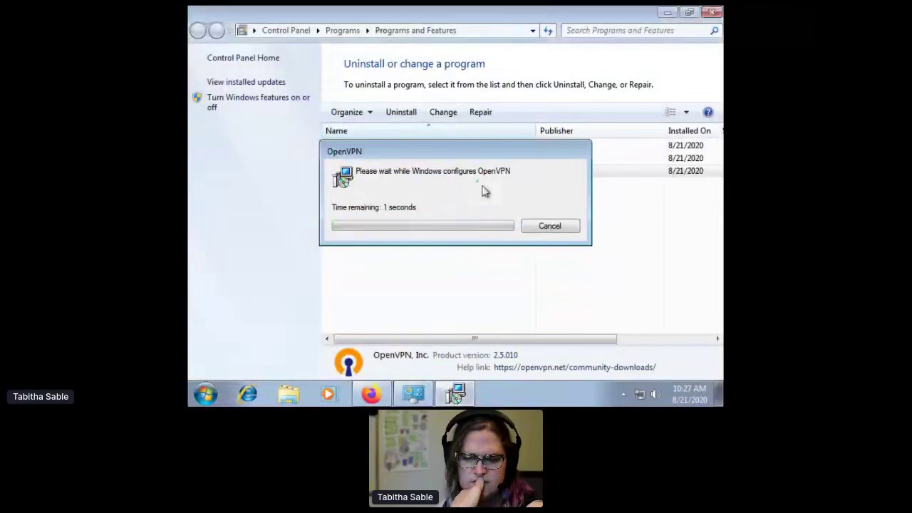
left_click(711, 12)
Download openvpn-install-2.4.6-I602.exe and show it in its download folder
left_click(424, 265)
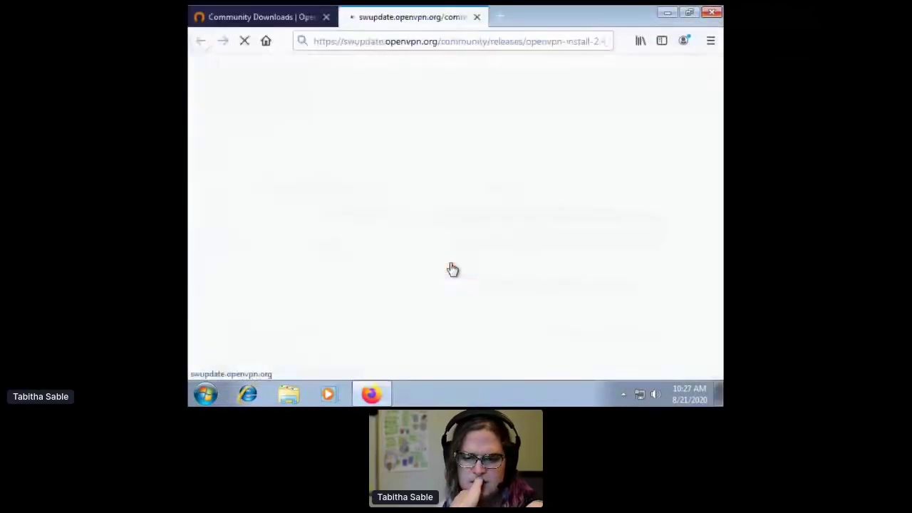
left_click(509, 238)
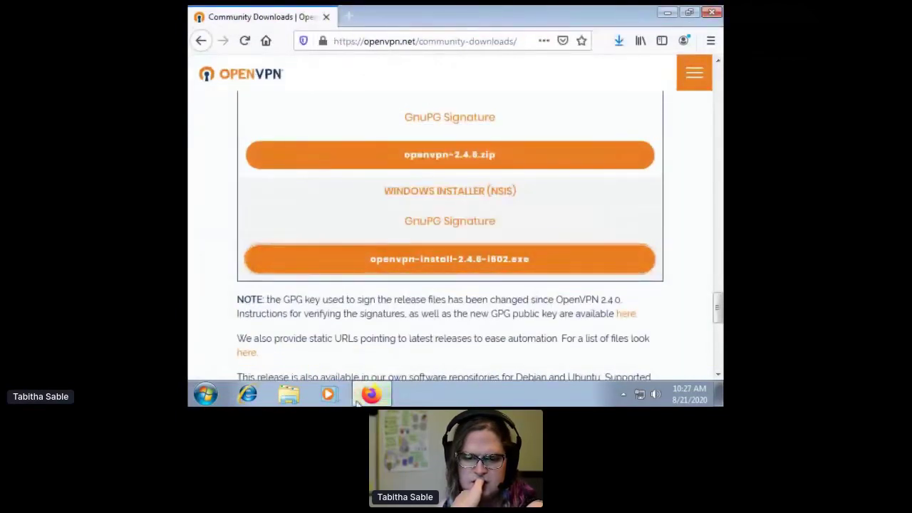
left_click(617, 41)
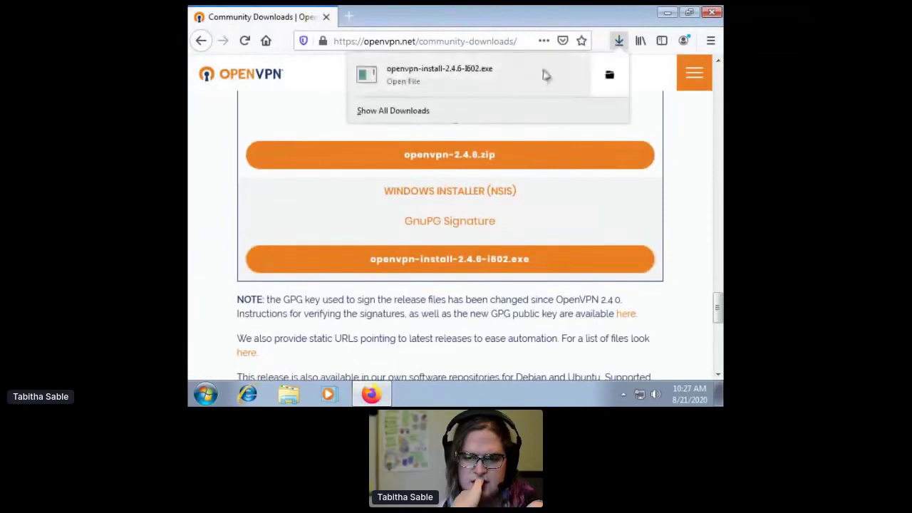
left_click(609, 77)
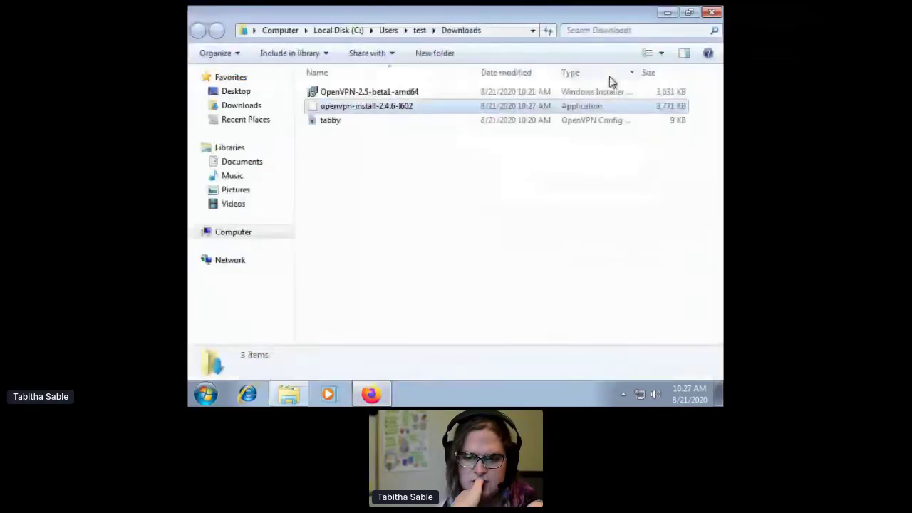
Run the OpenVPN 2.4.6-I602 installer with the default components, trusting OpenVPN Technologies software and installing the TAP network adapter driver
double_click(375, 107)
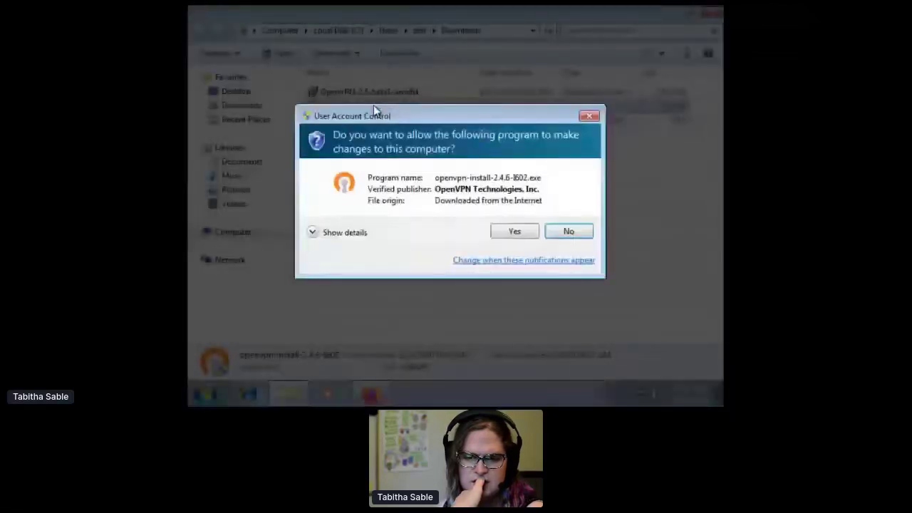
left_click(516, 230)
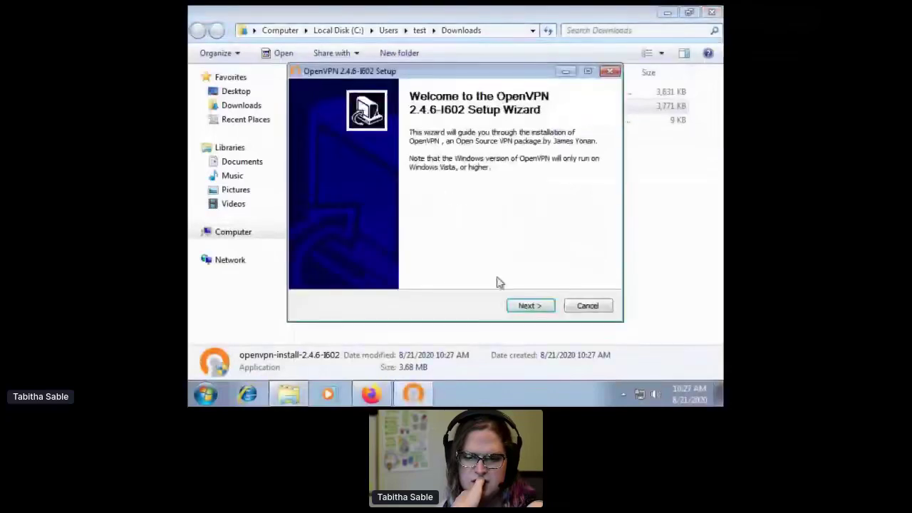
left_click(527, 306)
left_click(533, 306)
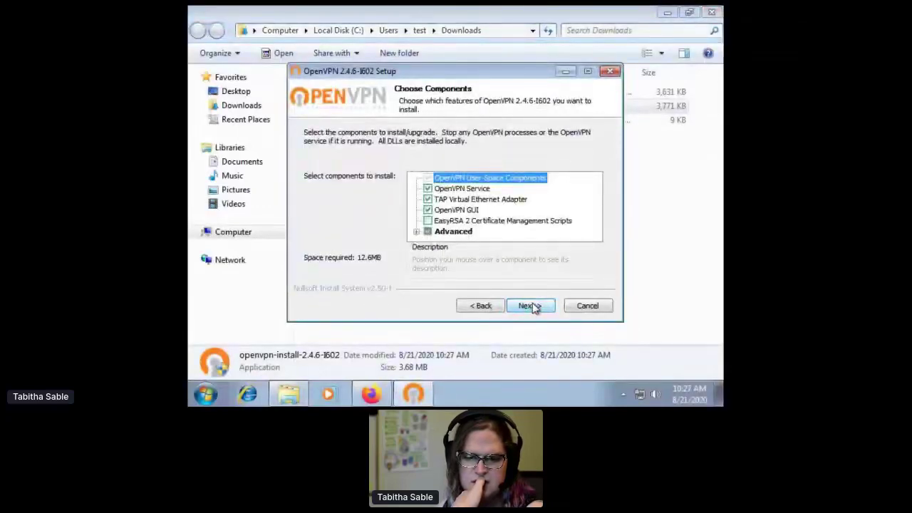
left_click(532, 306)
left_click(533, 307)
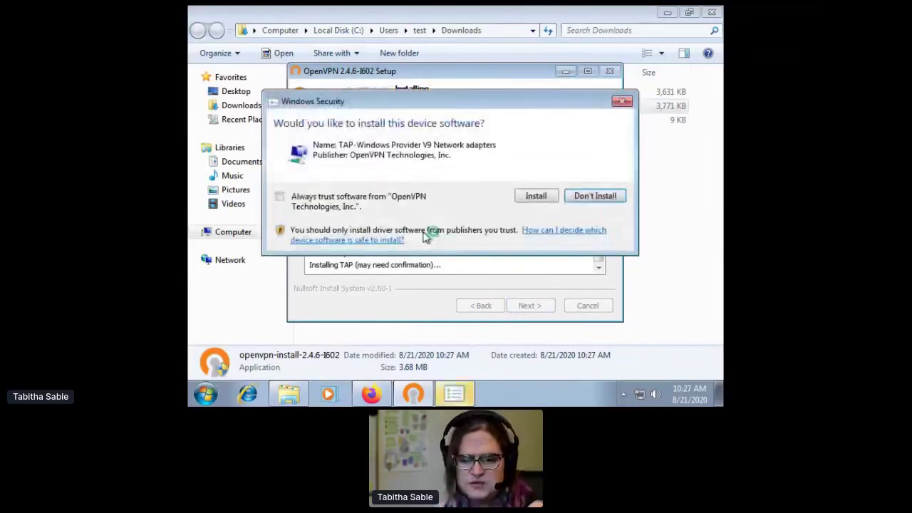
left_click(389, 200)
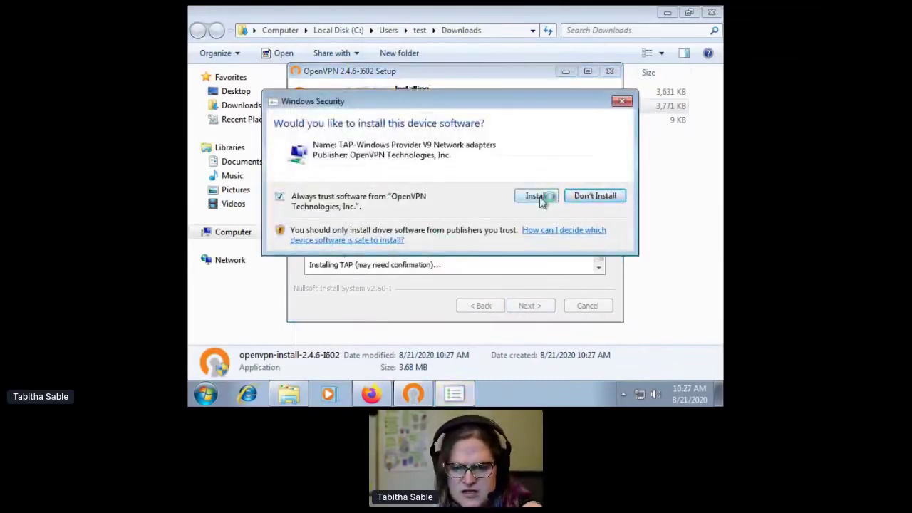
left_click(539, 199)
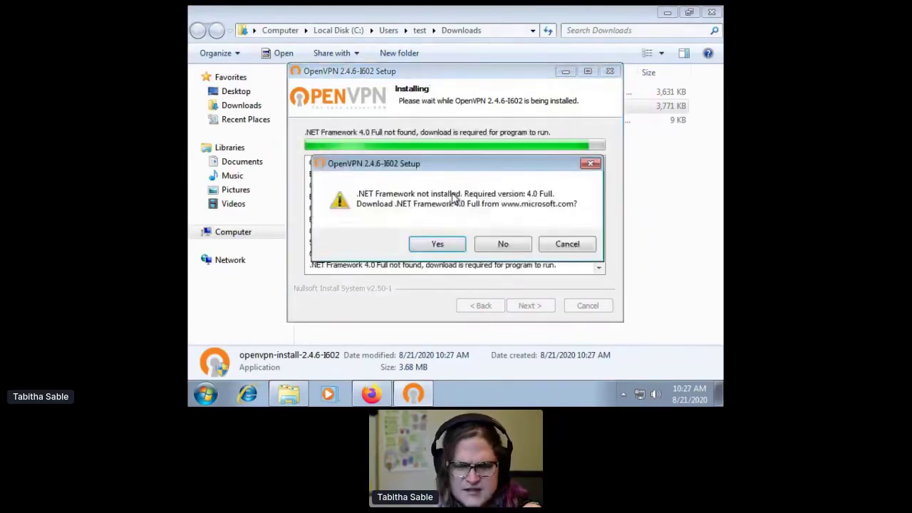
Download the required .NET Framework 4.0 Full, accept its license terms, install it and close its setup
left_click(435, 245)
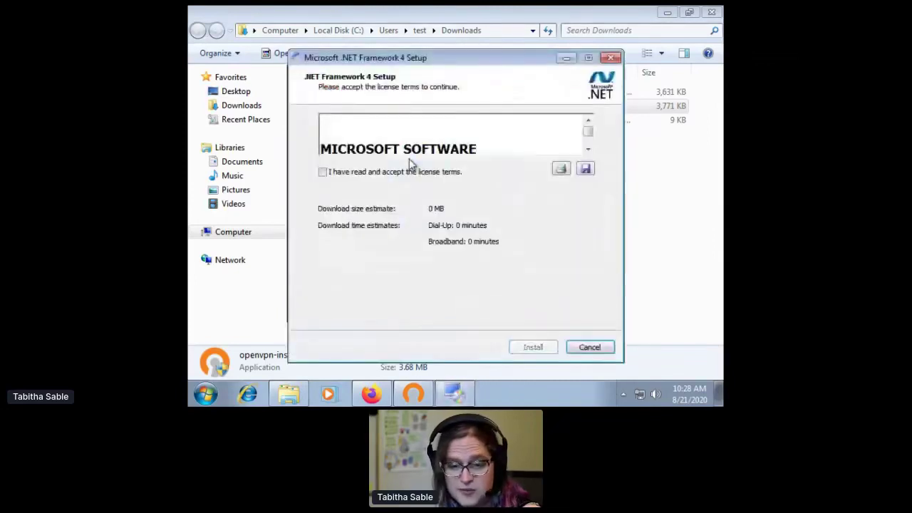
left_click(403, 173)
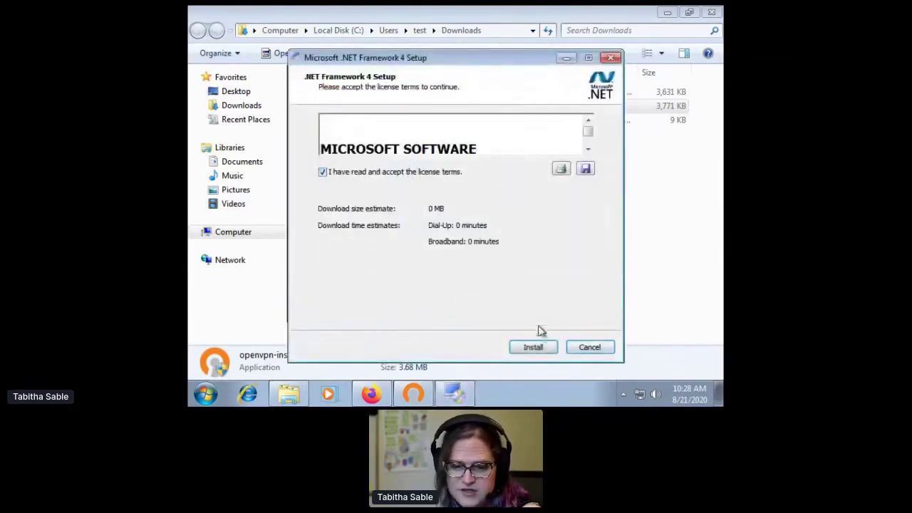
left_click(540, 346)
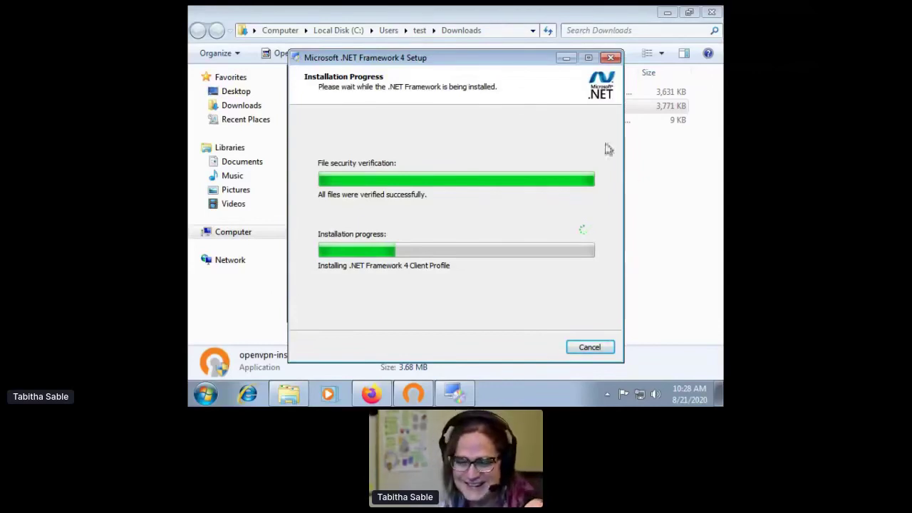
left_click_drag(434, 61, 421, 57)
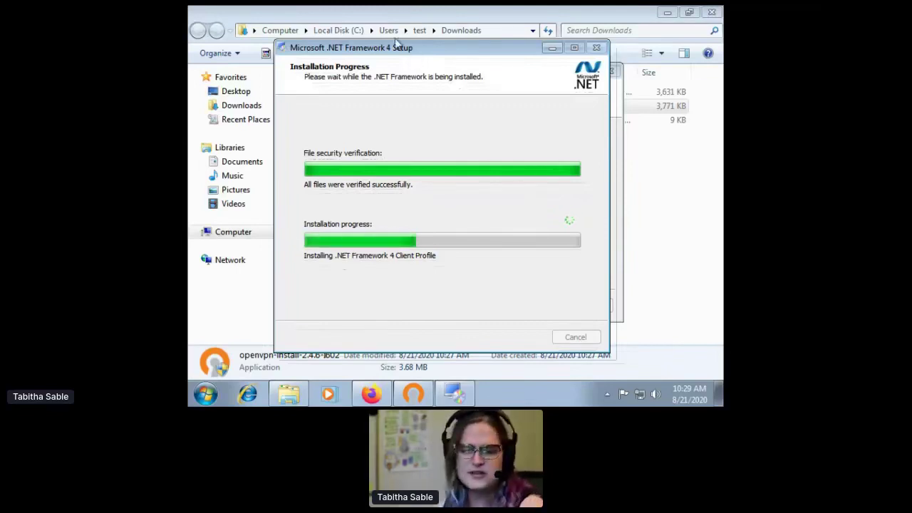
left_click_drag(411, 52, 406, 47)
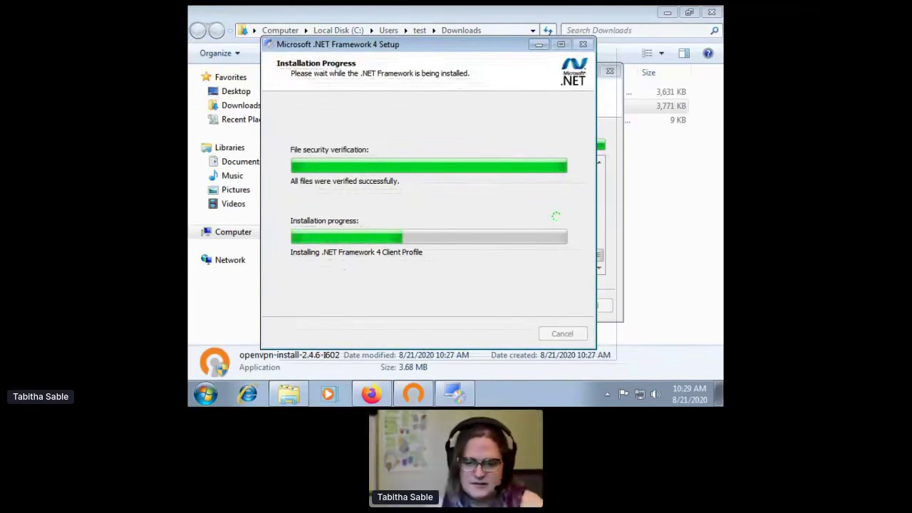
mouse_move(437, 45)
left_mouse_down()
mouse_move(463, 37)
mouse_move(444, 31)
left_mouse_up()
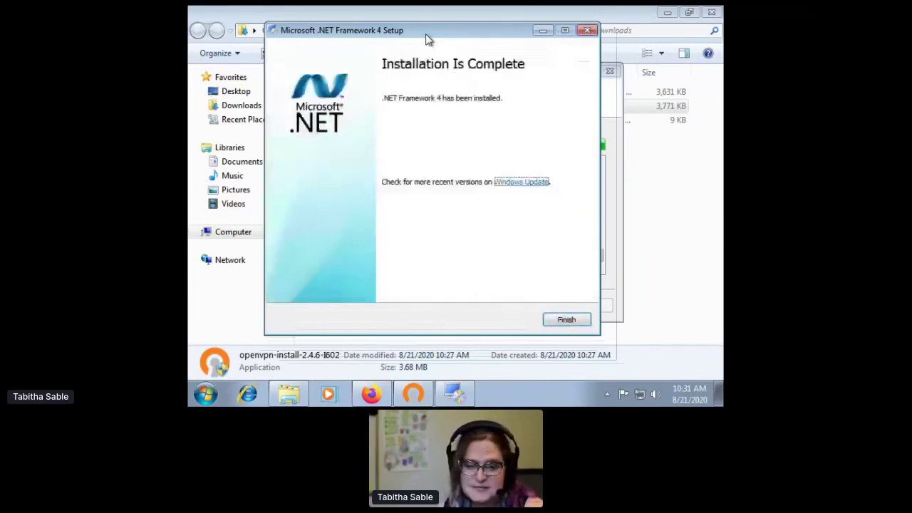
left_click(567, 320)
Finish the OpenVPN setup with its readme shown, skim the Windows quickstart text and close it
left_click(530, 304)
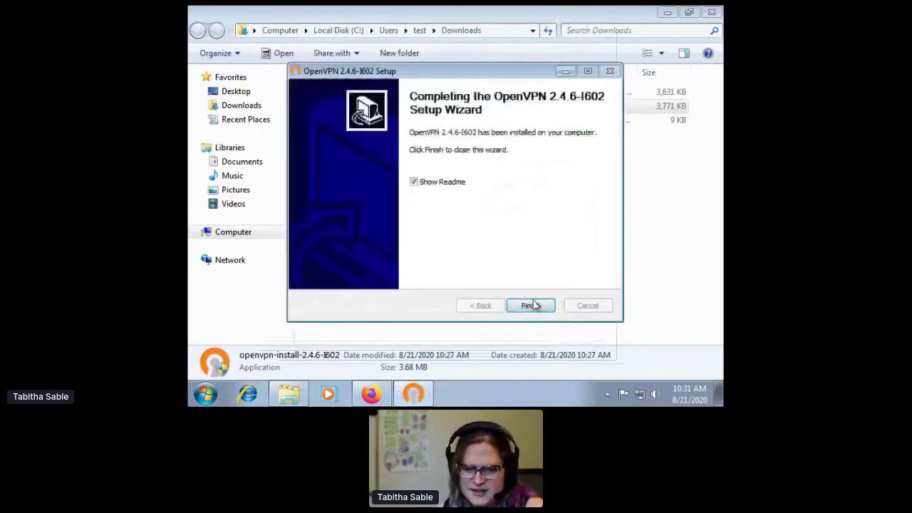
left_click(533, 306)
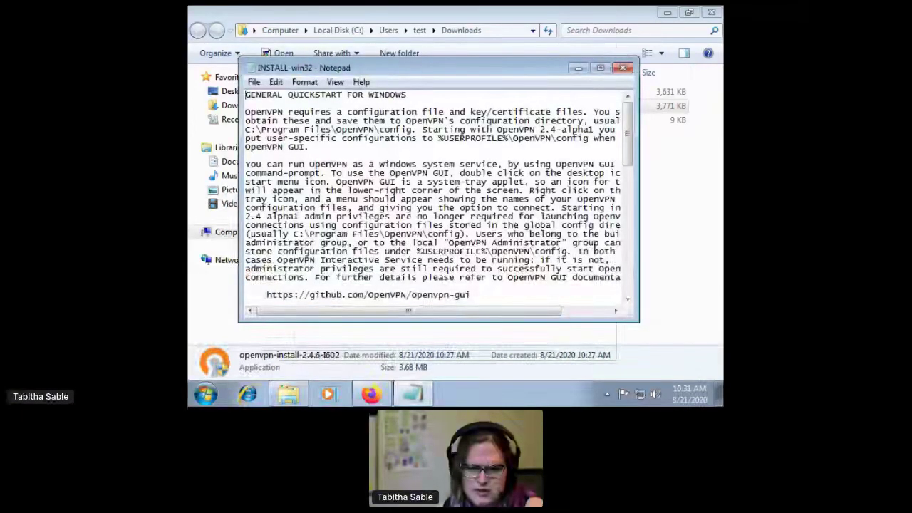
double_click(508, 67)
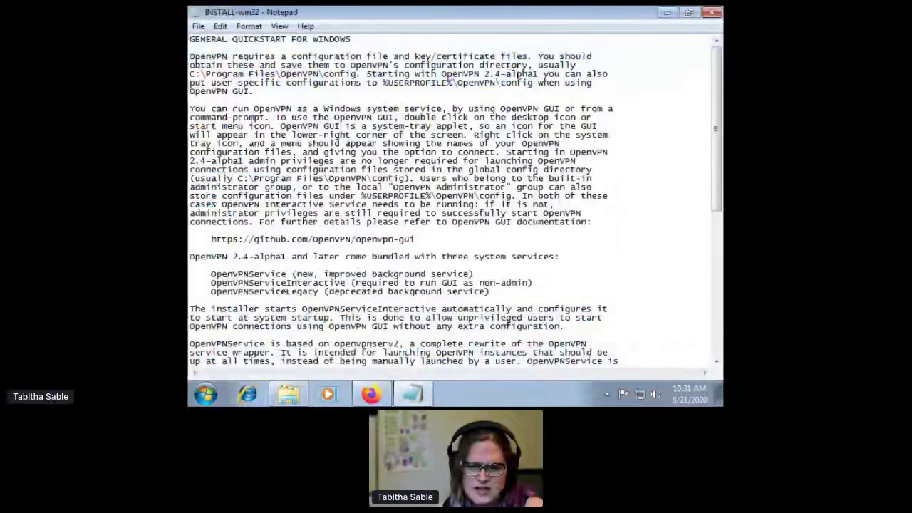
scroll(320, 150, "down", 6)
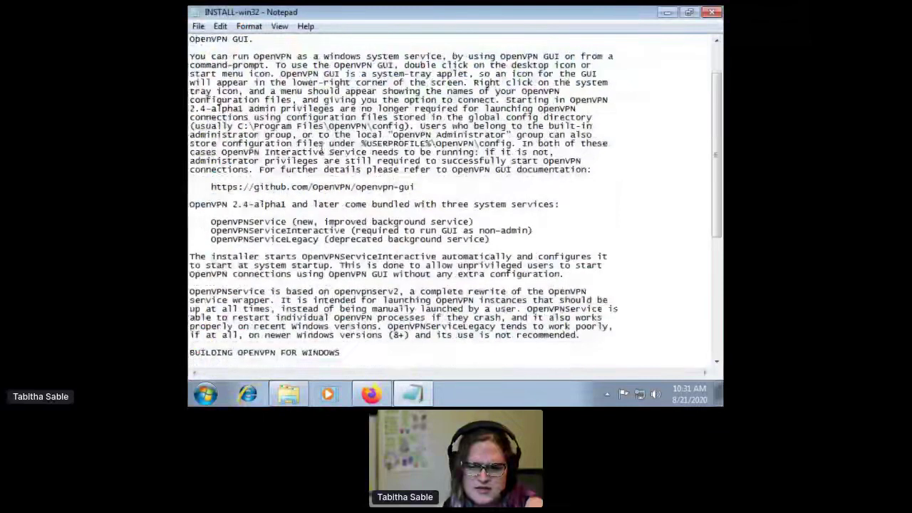
scroll(321, 147, "down", 5)
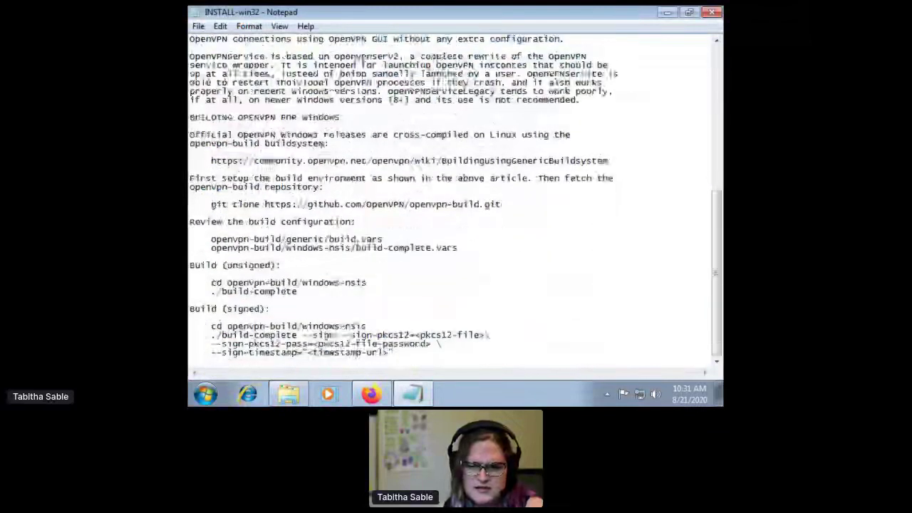
left_click(711, 13)
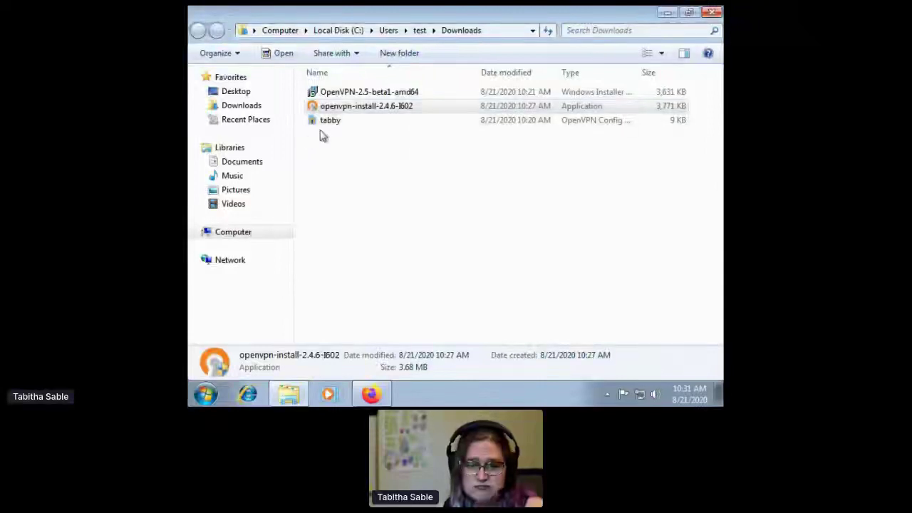
Close the OpenVPN Community Downloads page and start OpenVPN on the config file in the Downloads folder
left_click(289, 393)
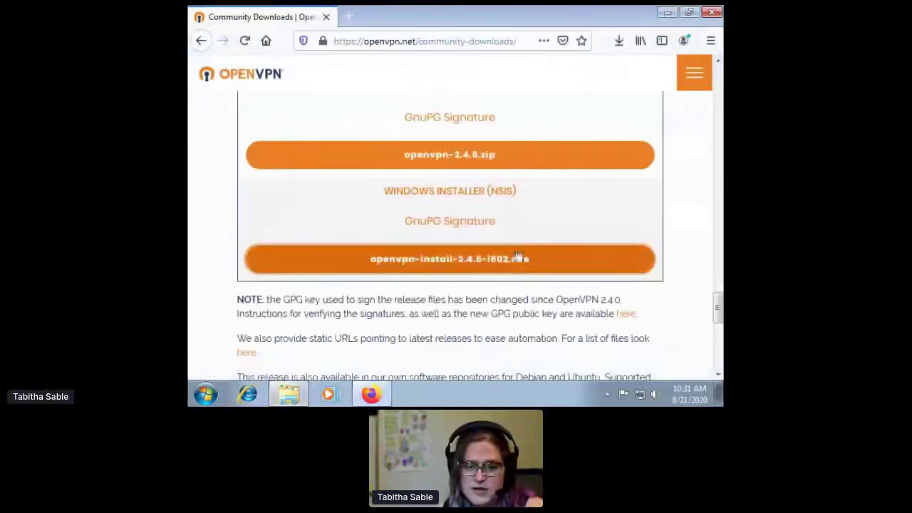
left_click(326, 16)
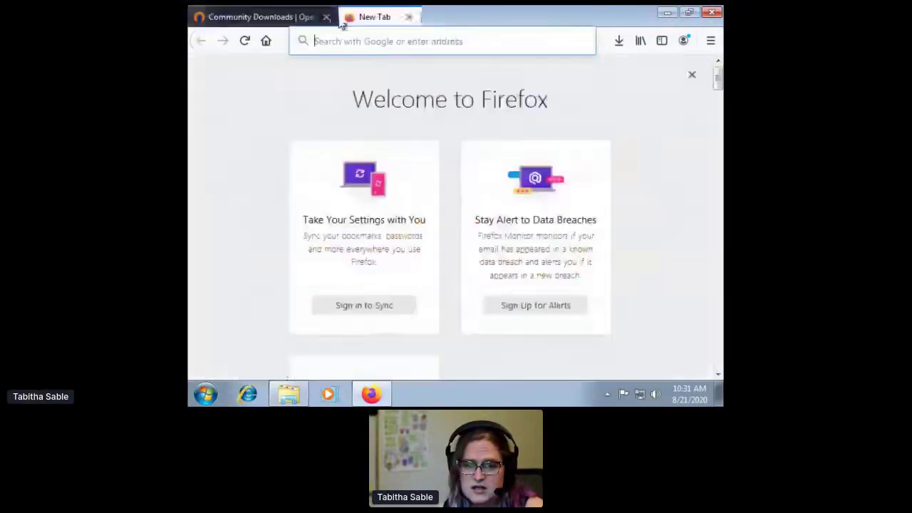
left_click(290, 393)
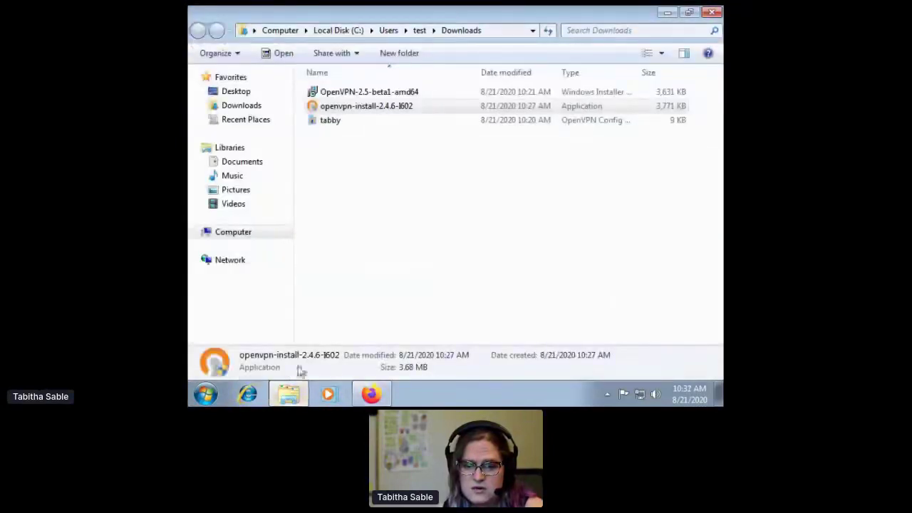
left_click(341, 121)
right_click(340, 119)
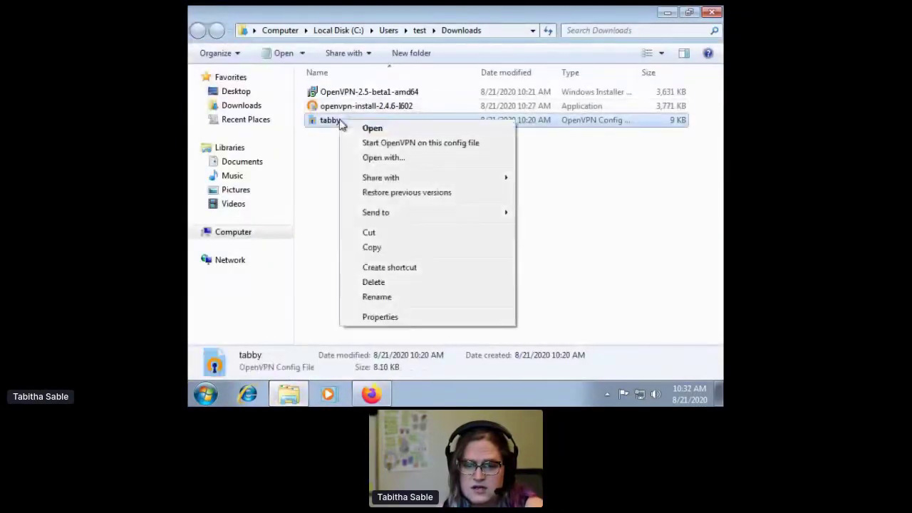
left_click(392, 143)
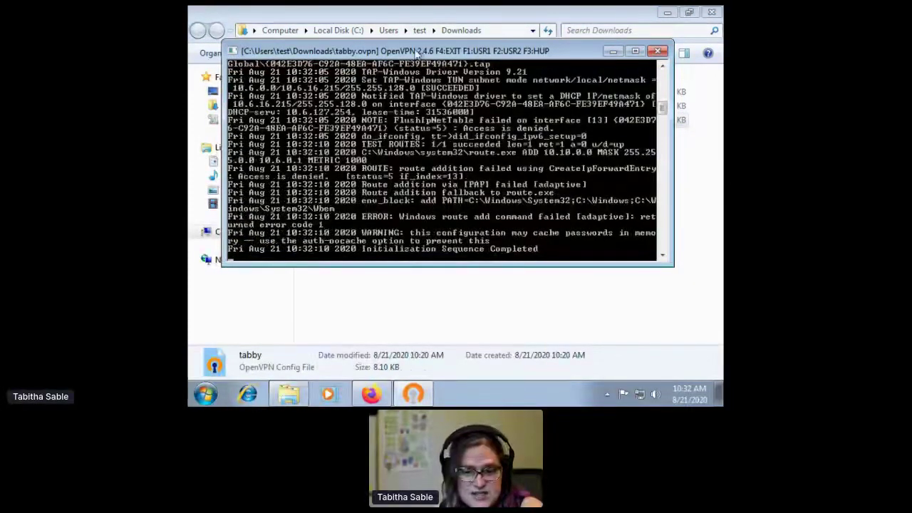
left_click_drag(416, 51, 412, 96)
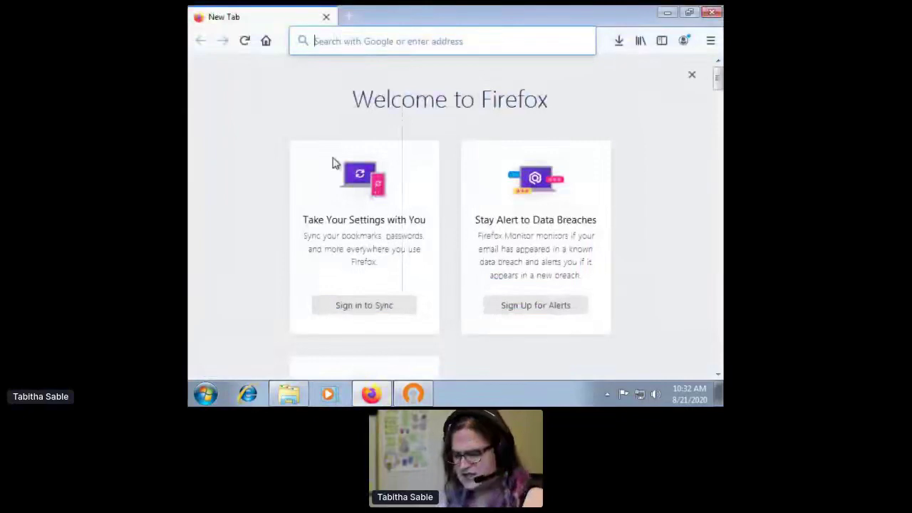
type("https://")
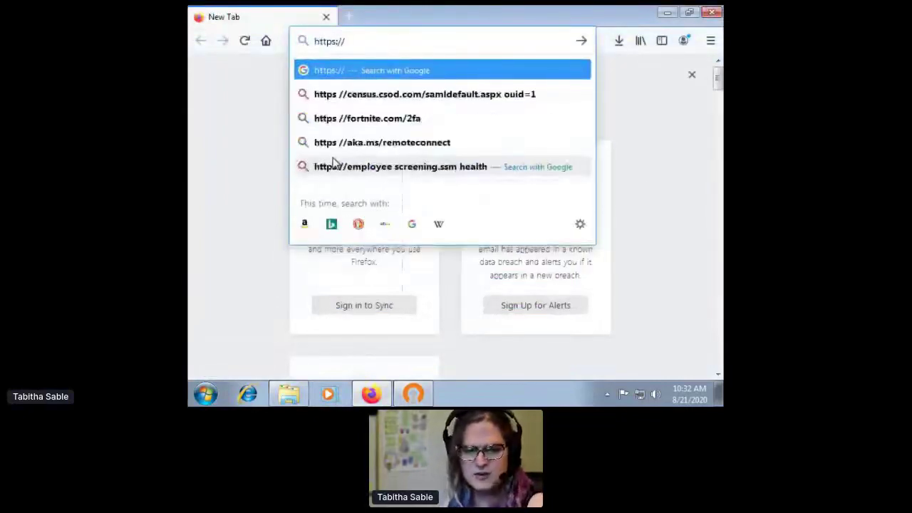
type("www.tryhackme")
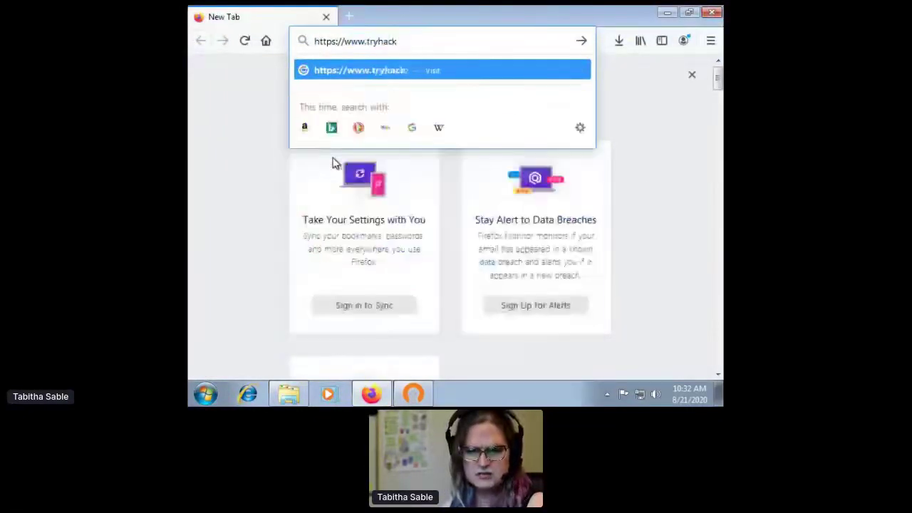
type(".com/")
key("Return")
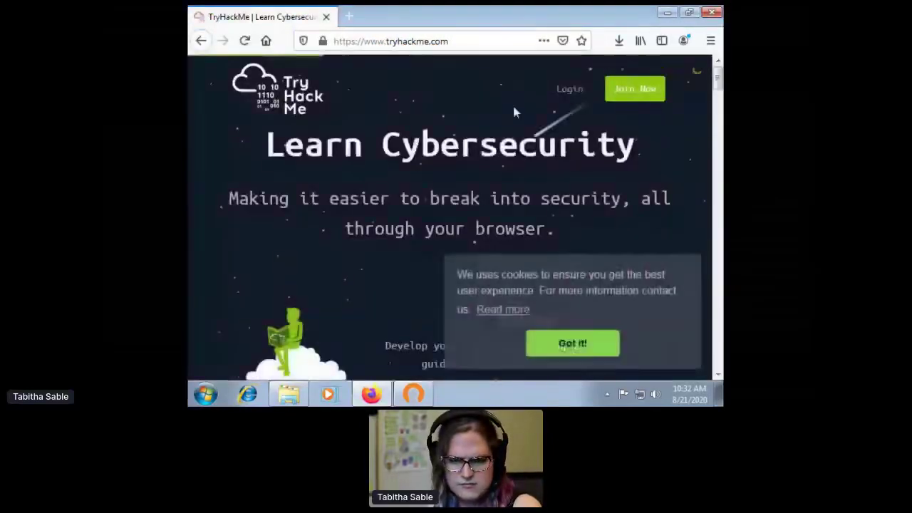
left_click(570, 90)
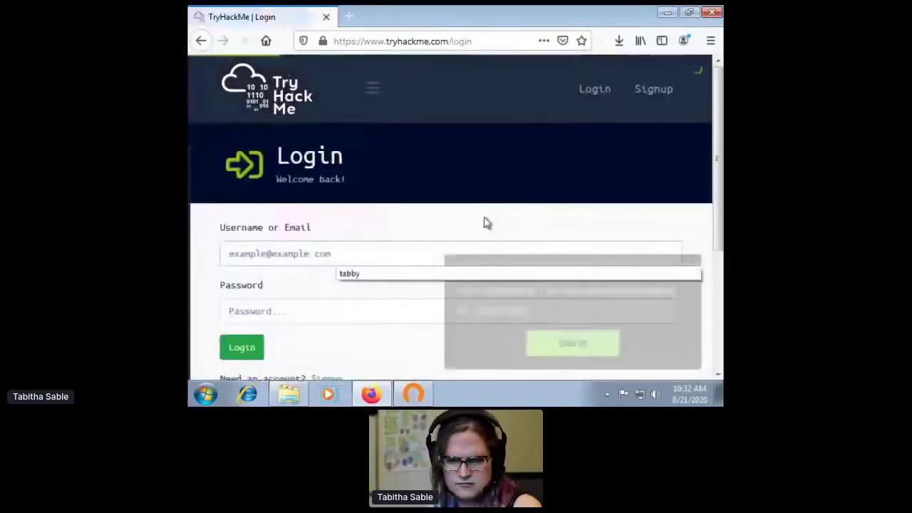
Log in to TryHackMe with the suggested username and the account password, accepting the cookie notice
left_click(350, 275)
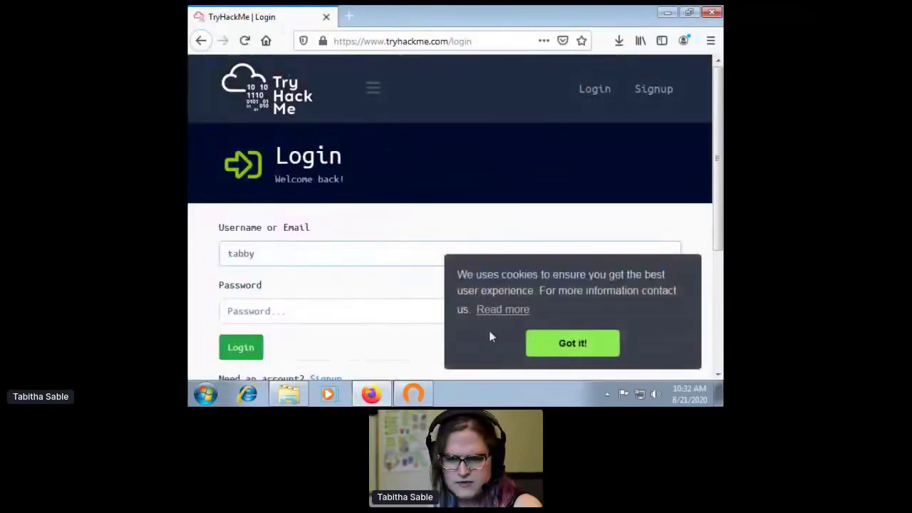
left_click(556, 345)
left_click(399, 316)
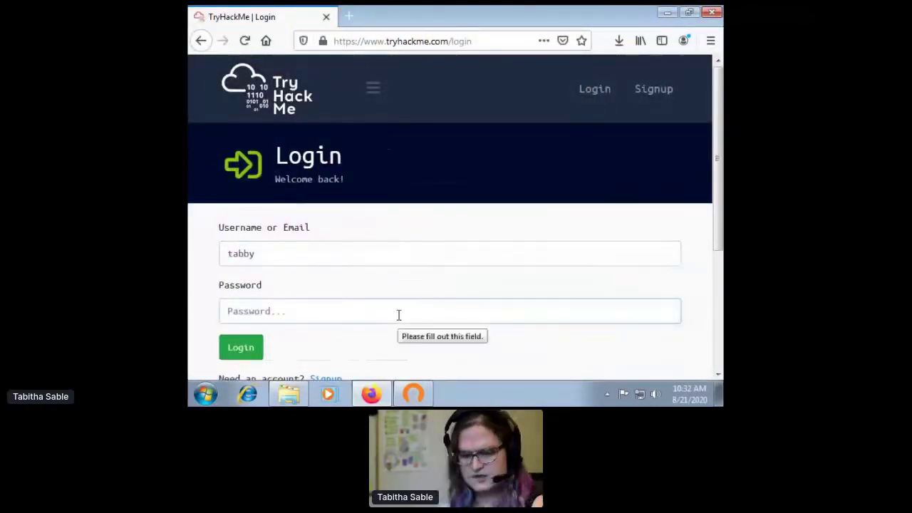
type("***")
key("BackSpace")
key("BackSpace")
key("BackSpace")
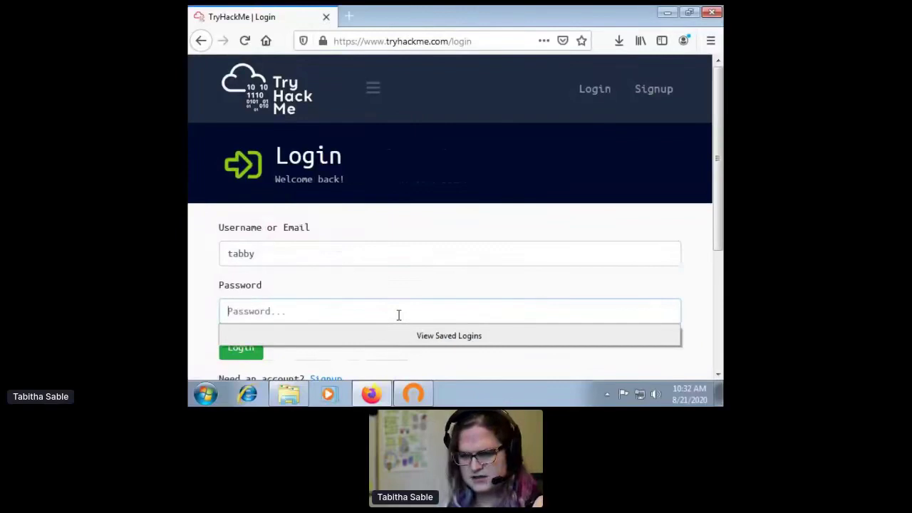
type("**")
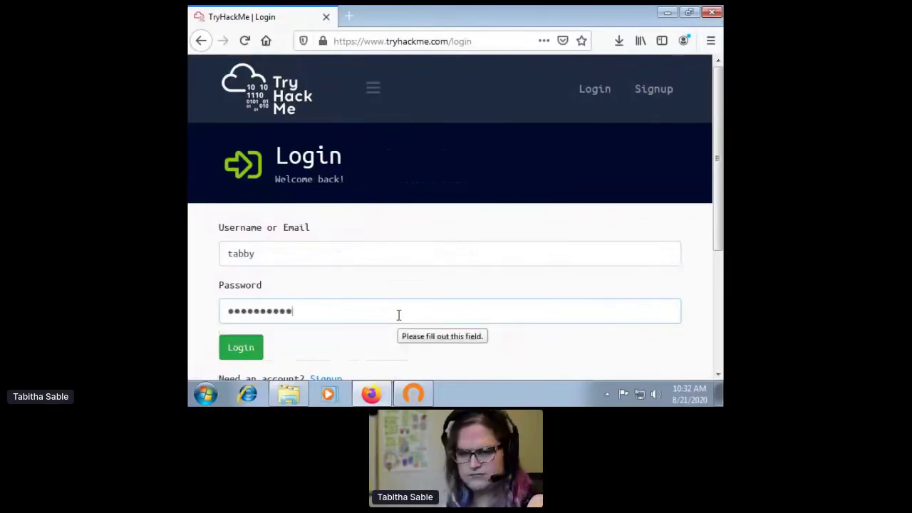
type("********")
key("Return")
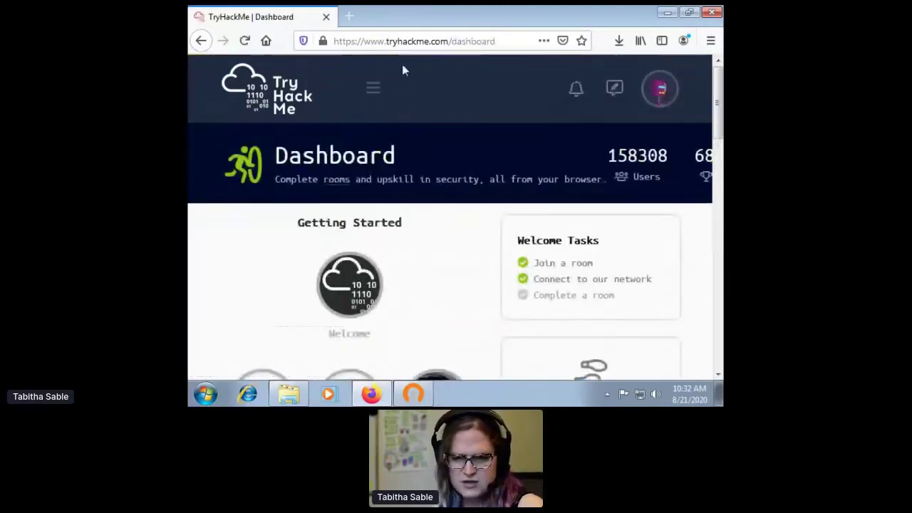
double_click(453, 41)
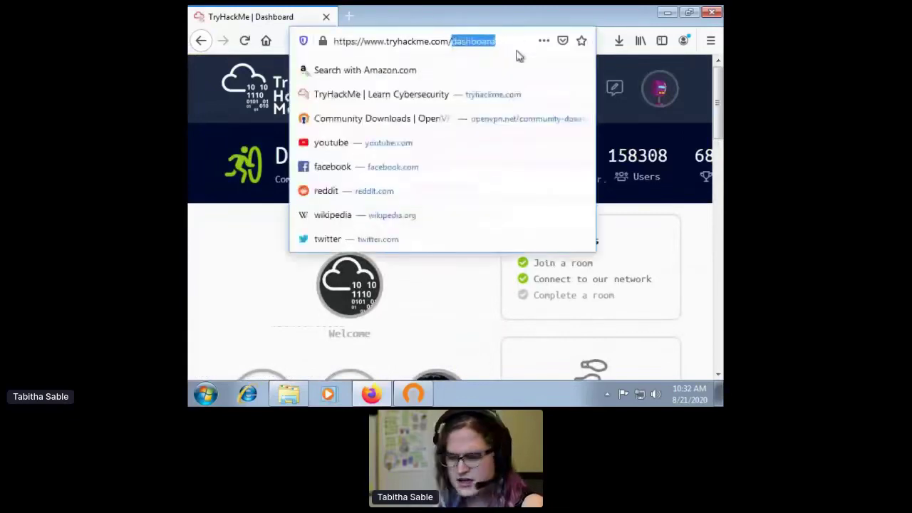
type("jr/di")
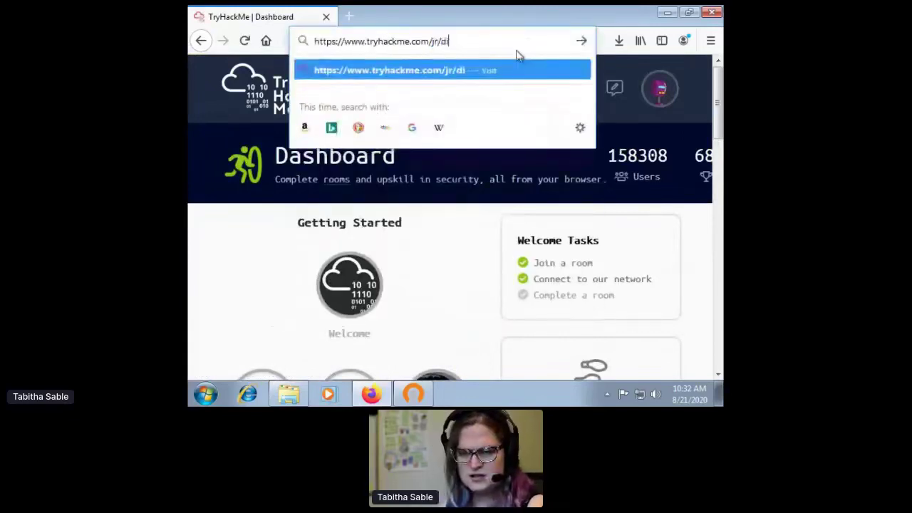
type("anainitiative")
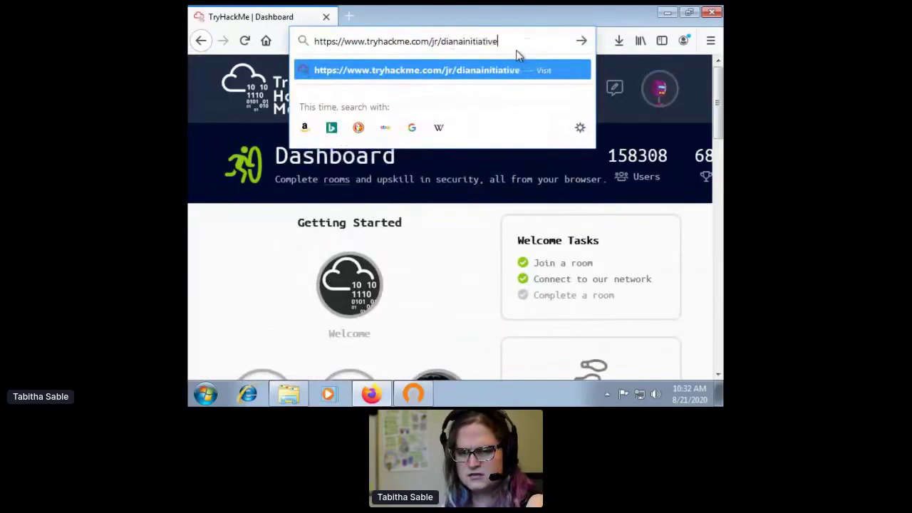
type("ctf")
key("Return")
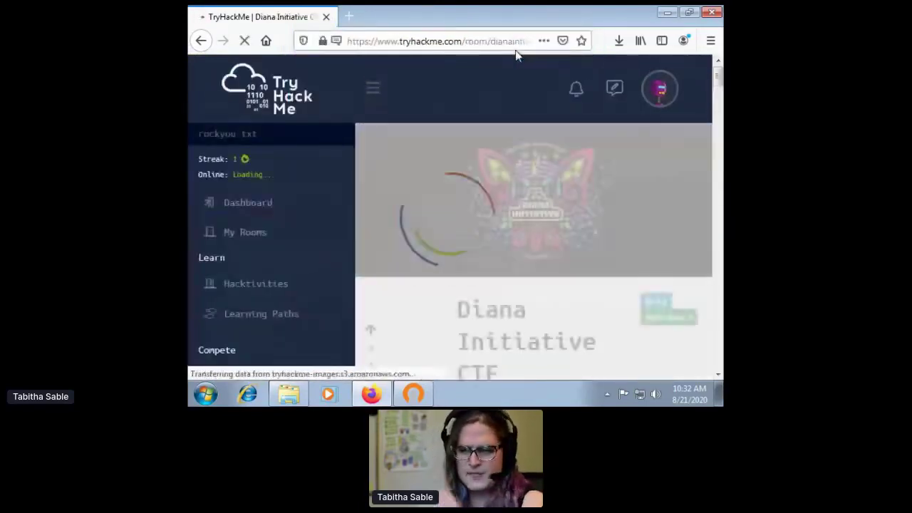
Copy the IP address of the running Pickle Rick machine from the Diana Initiative CTF room page
scroll(370, 210, "down", 5)
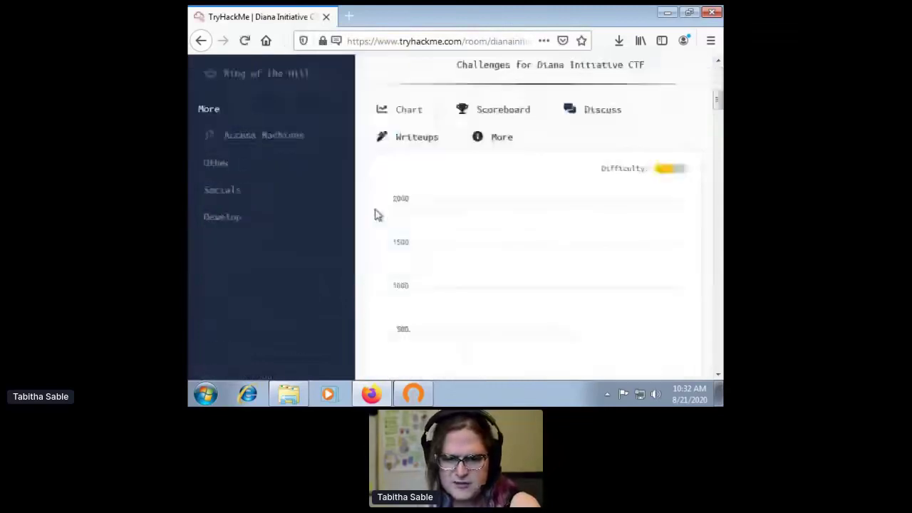
scroll(377, 214, "down", 1)
scroll(392, 250, "down", 5)
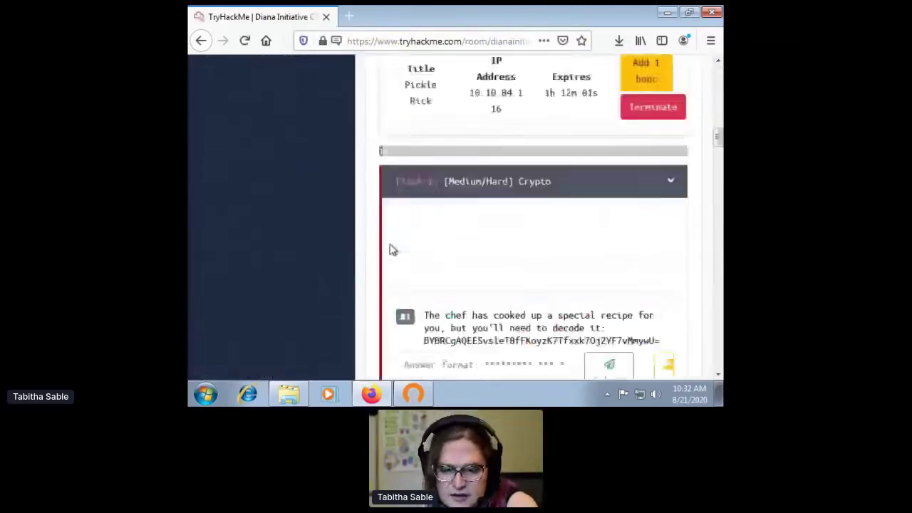
scroll(390, 249, "down", 10)
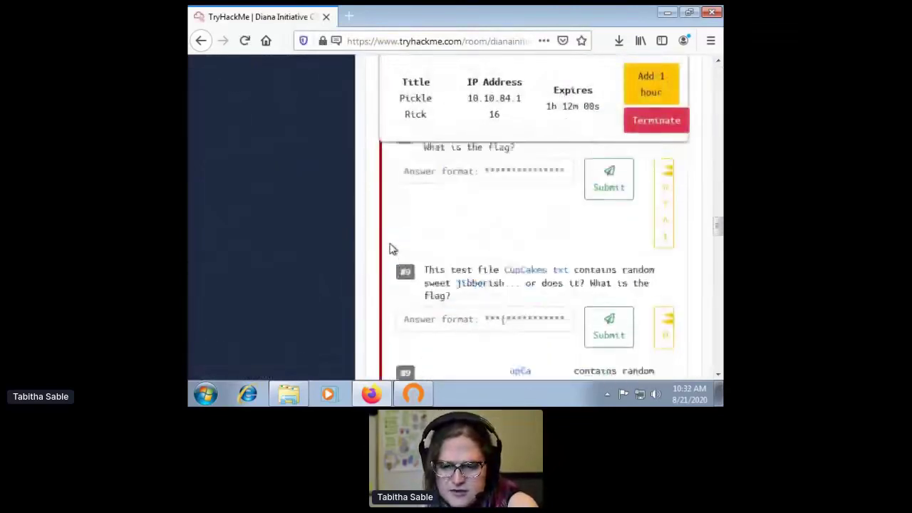
scroll(390, 249, "down", 10)
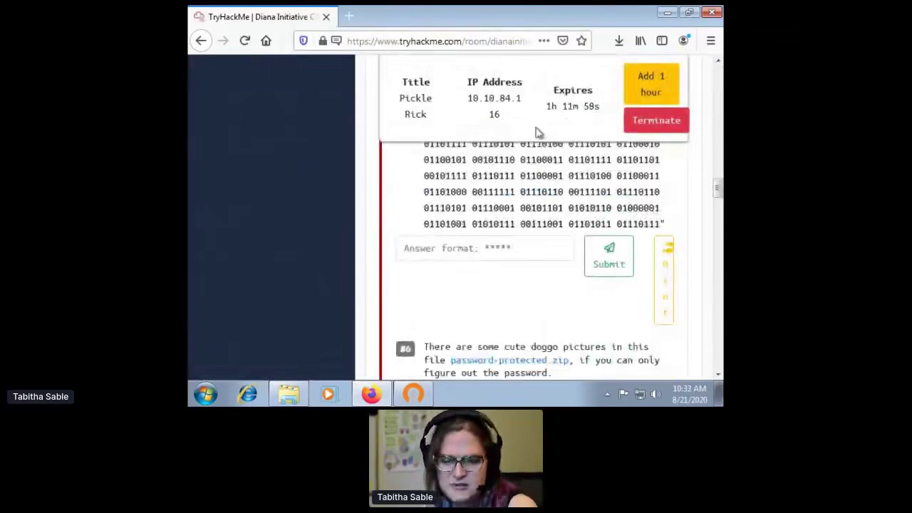
left_click_drag(498, 112, 460, 102)
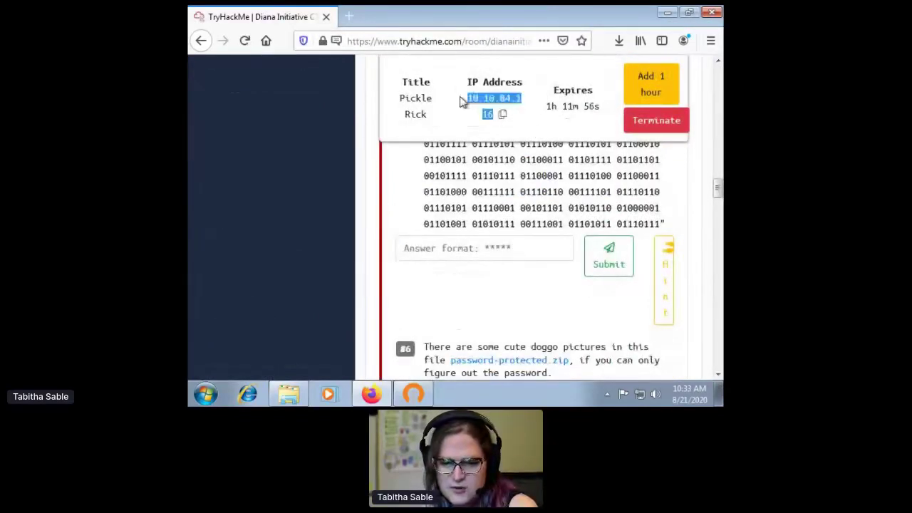
right_click(484, 96)
left_click(507, 105)
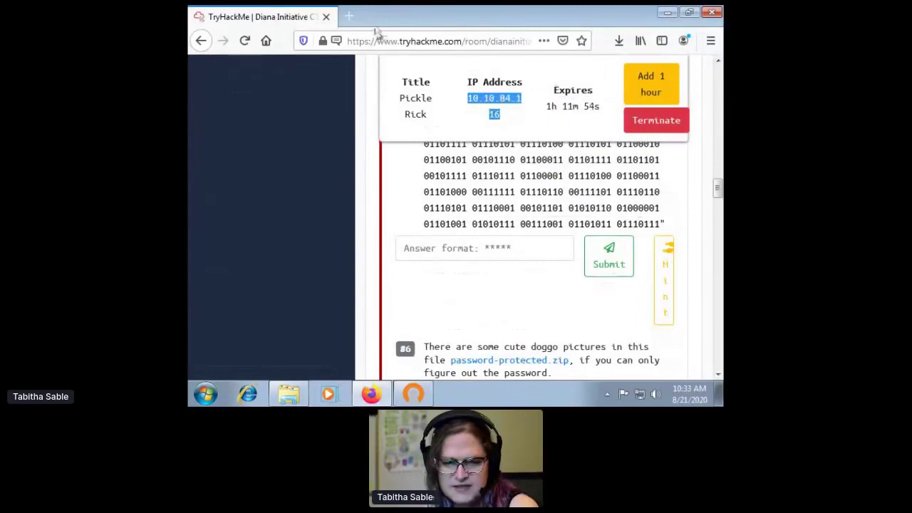
left_click(351, 18)
left_click(347, 43)
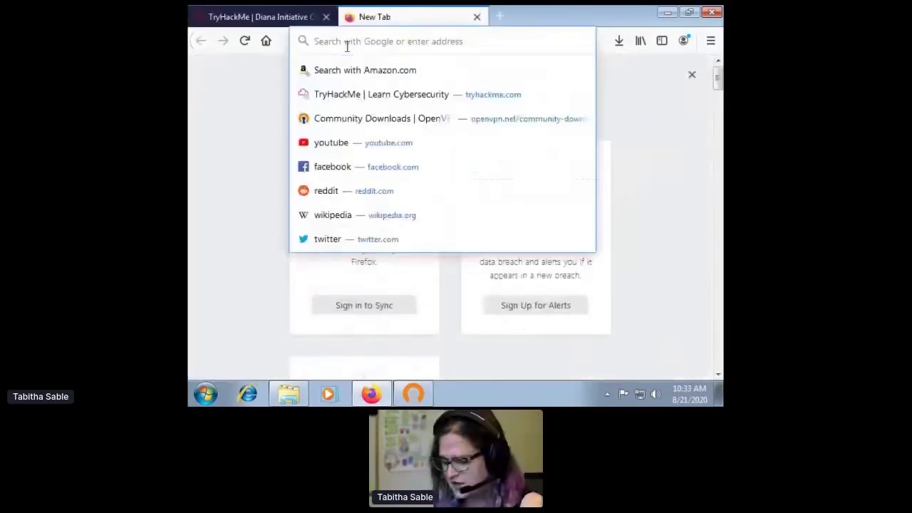
key("ctrl+v")
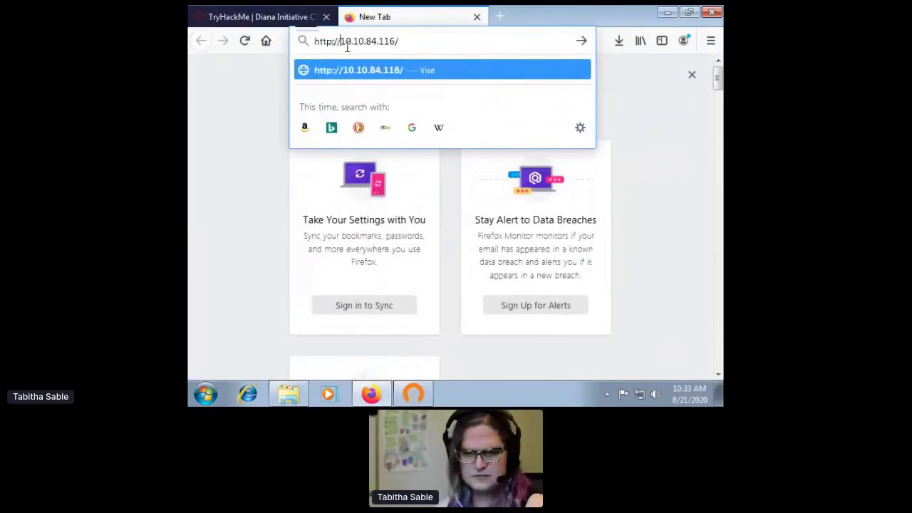
key("Return")
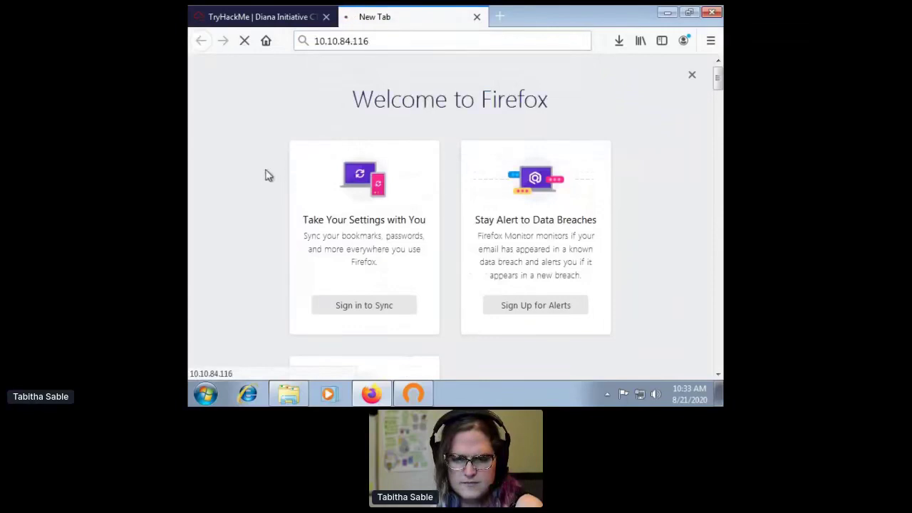
Open a Windows command prompt and ping 10.10.84.116 to test the connection to the machine
left_click(206, 398)
key("Return")
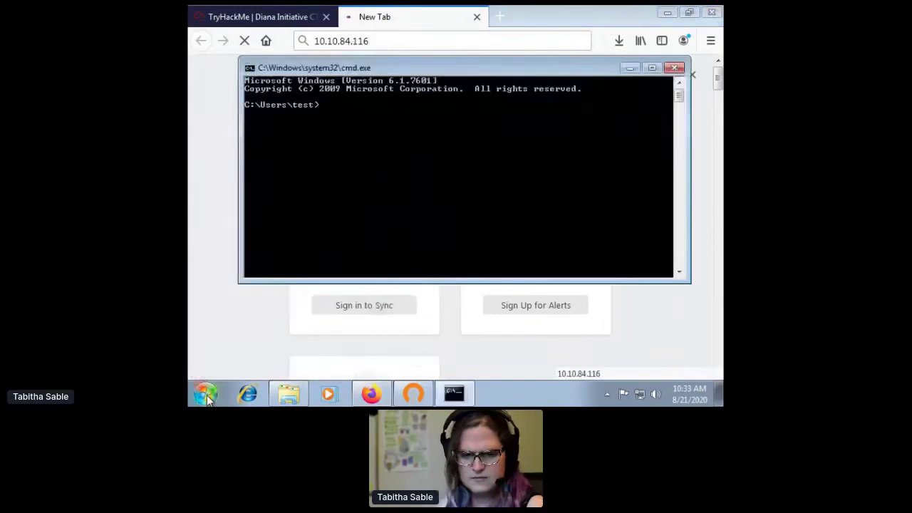
type("ping 10.10.84.11")
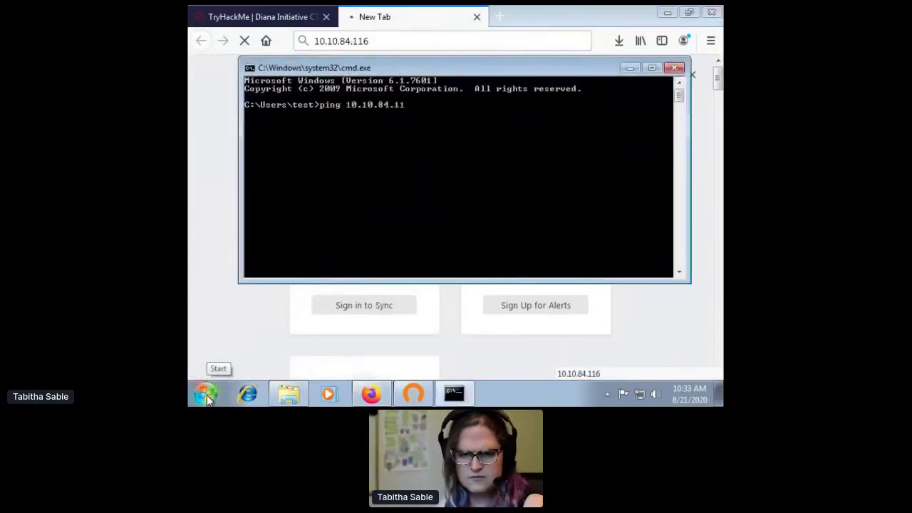
type("6")
key("Return")
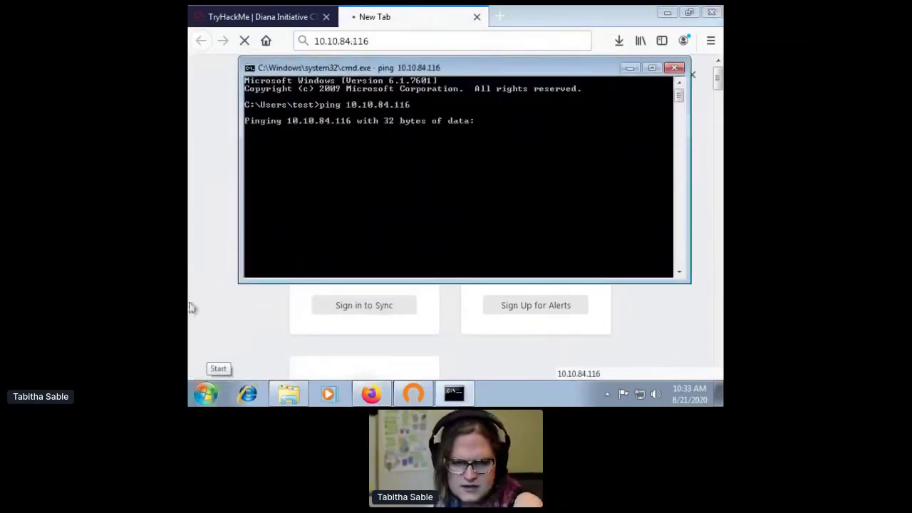